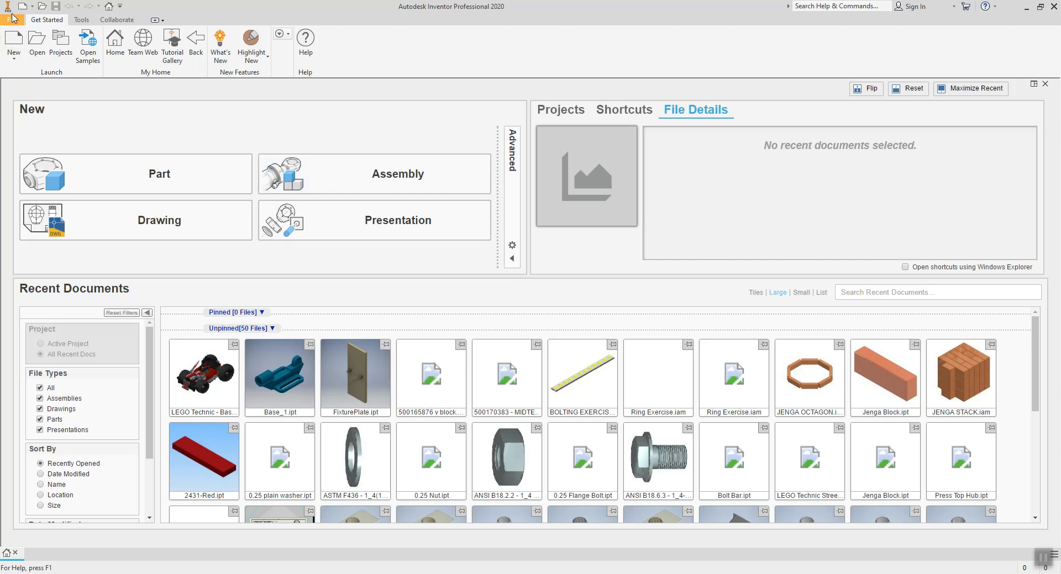
Step: Create a new assembly file from the Standard.iam template
click(12, 19)
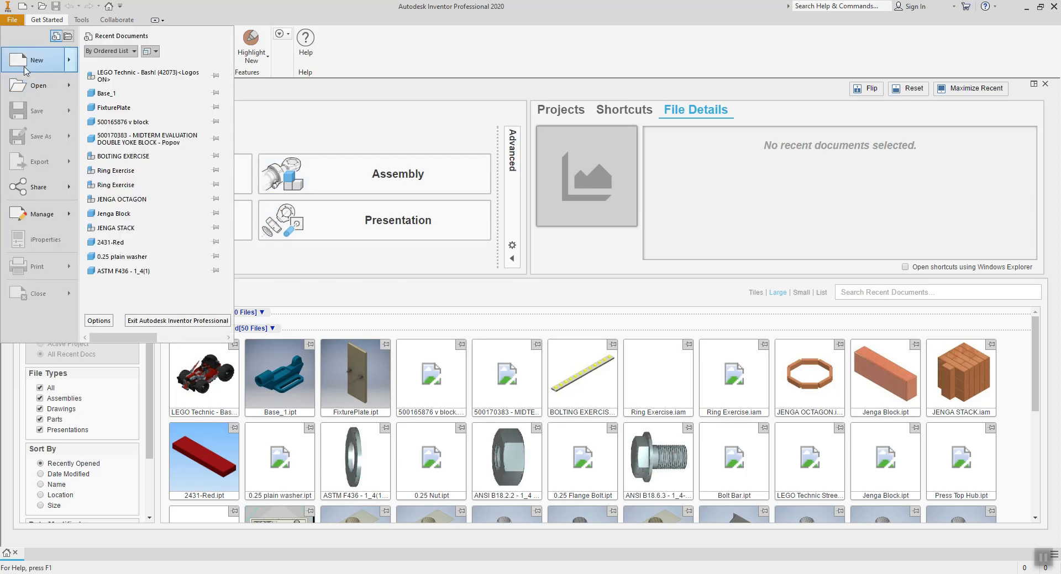
click(24, 68)
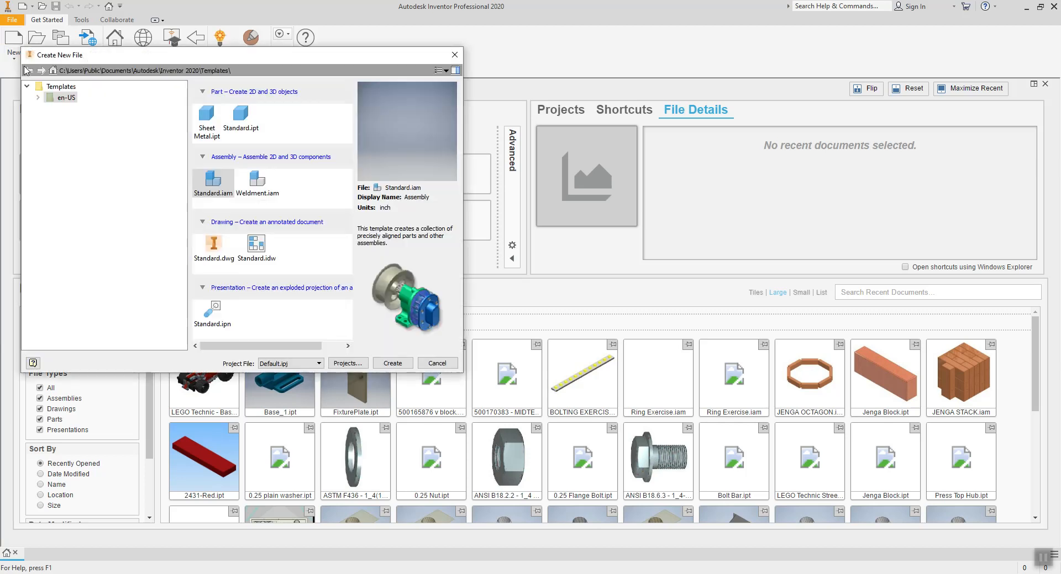
click(217, 189)
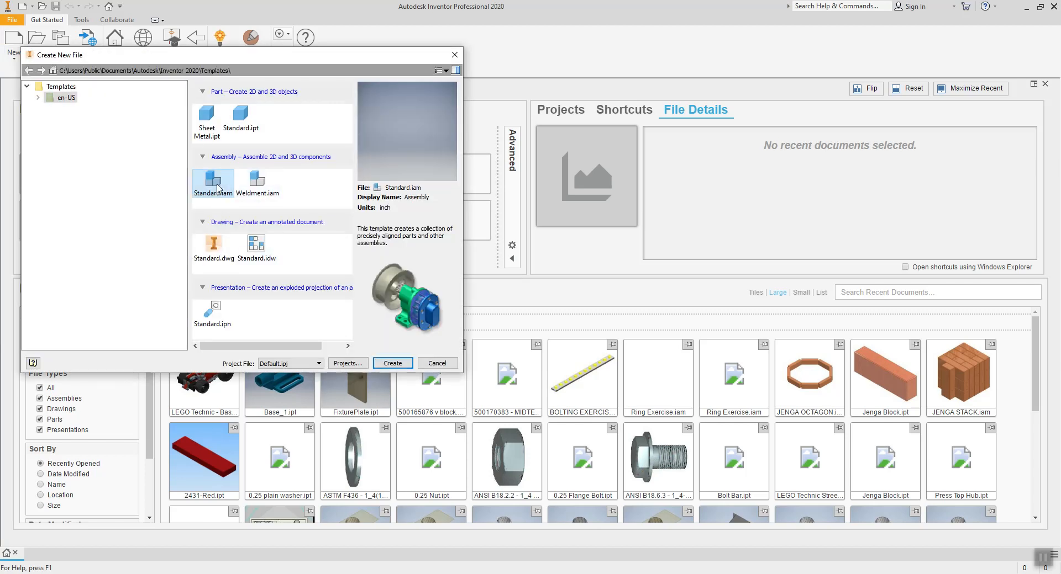
click(392, 363)
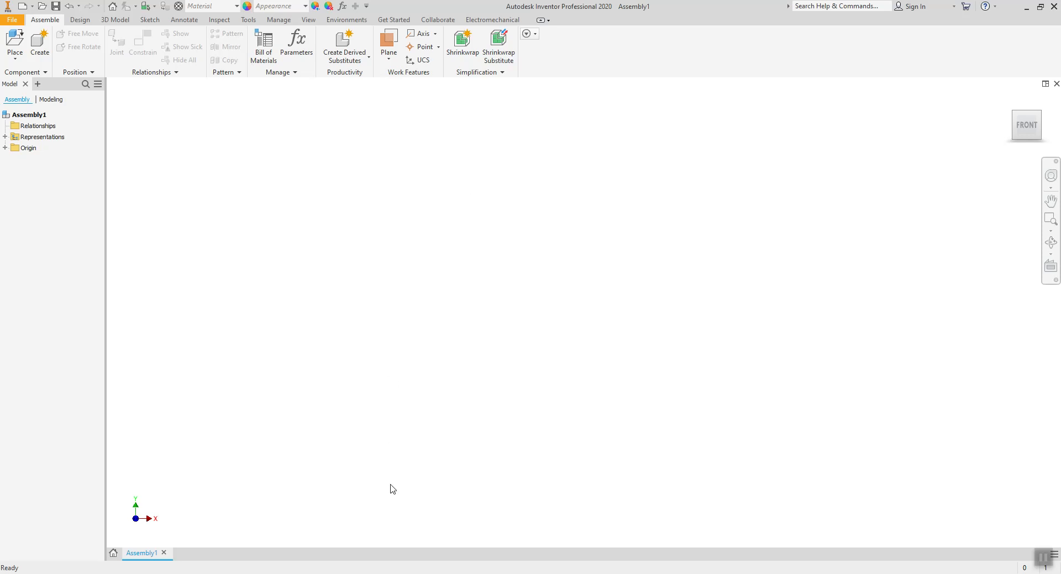
Step: Switch to File Explorer, create a folder named "Final Trailer Project" on the Seagate Expansion Drive (E:), and return to Inventor
mouse_move(339, 573)
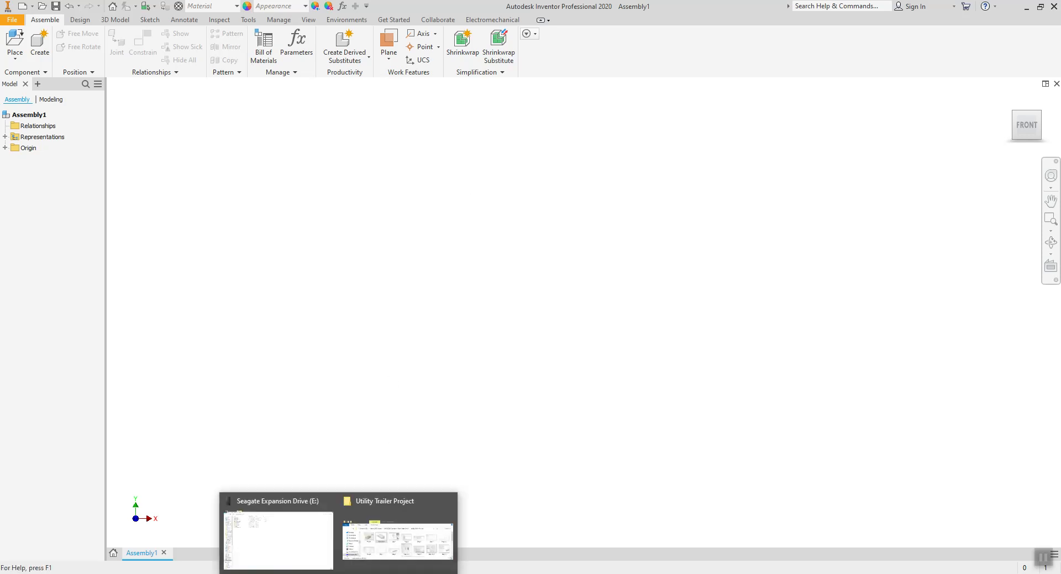
click(321, 552)
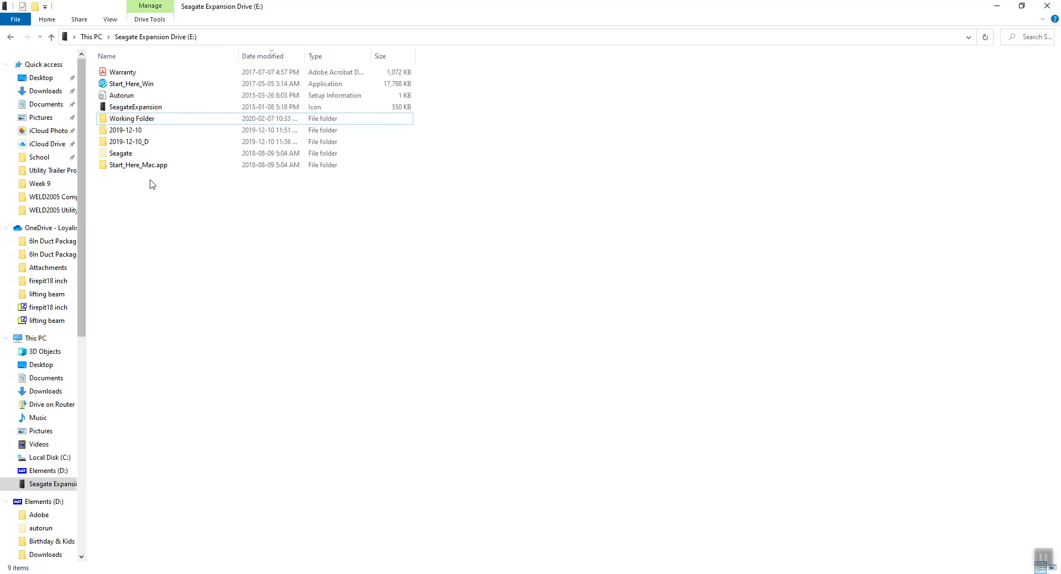
right_click(156, 205)
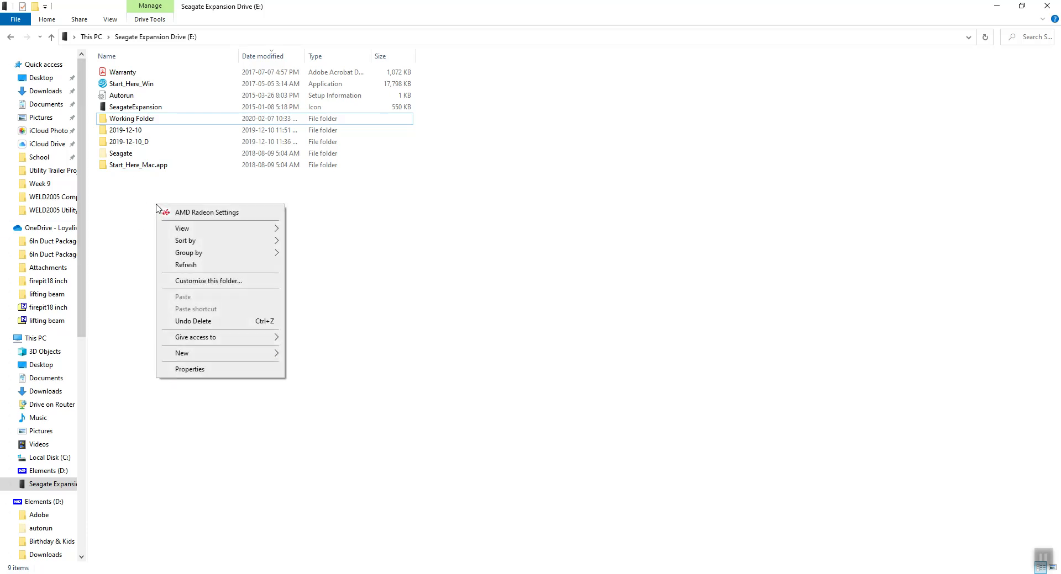
mouse_move(206, 357)
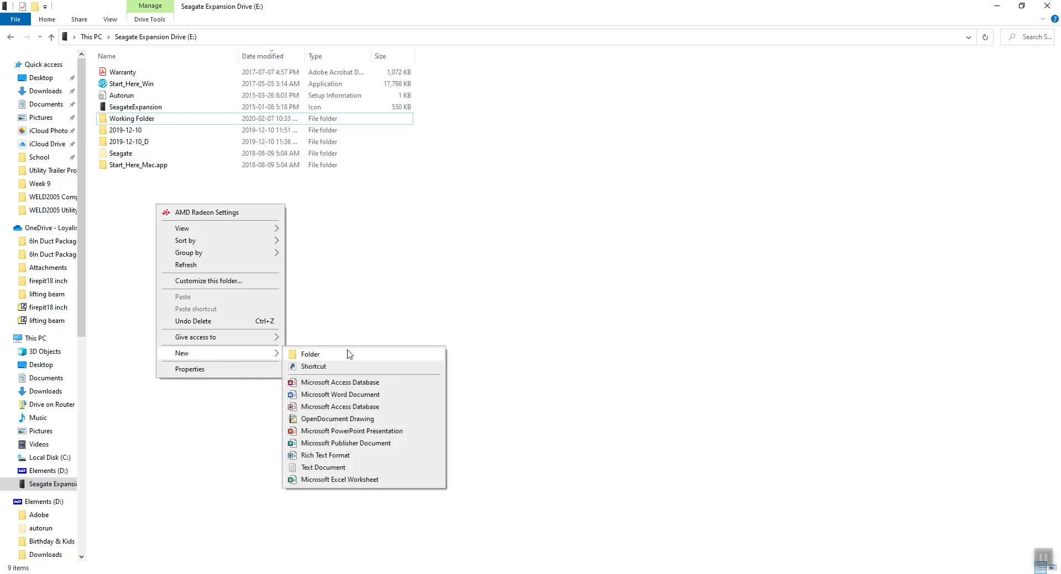
click(332, 352)
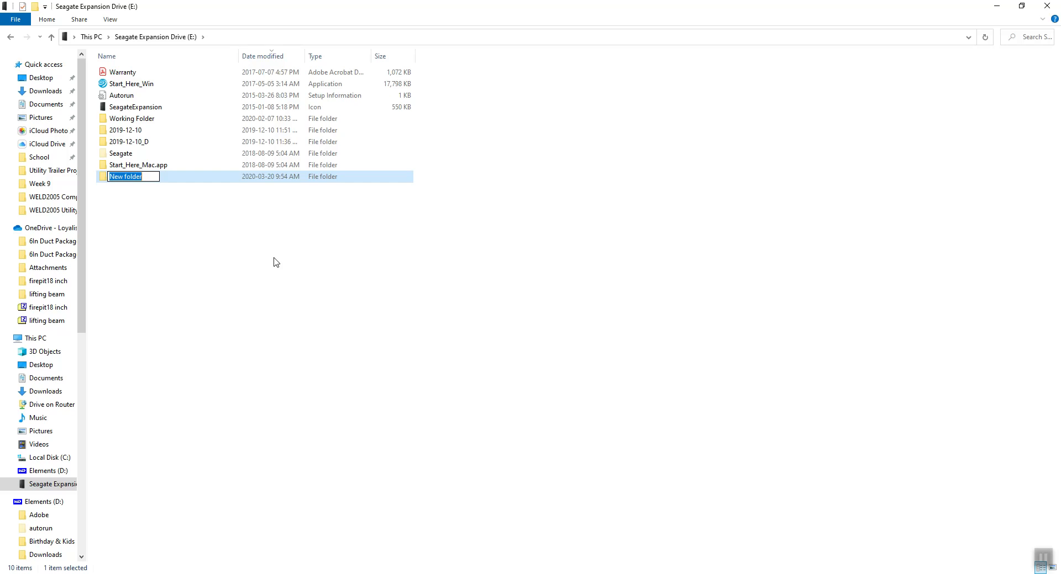
text(Tr)
key(BackSpace)
key(BackSpace)
text(Final Trailer Project)
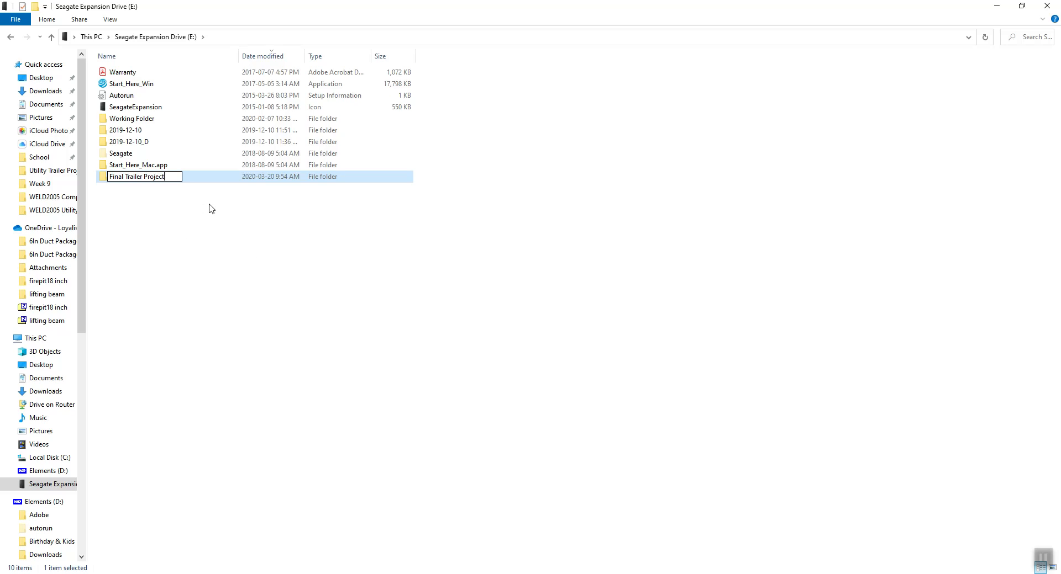
click(159, 199)
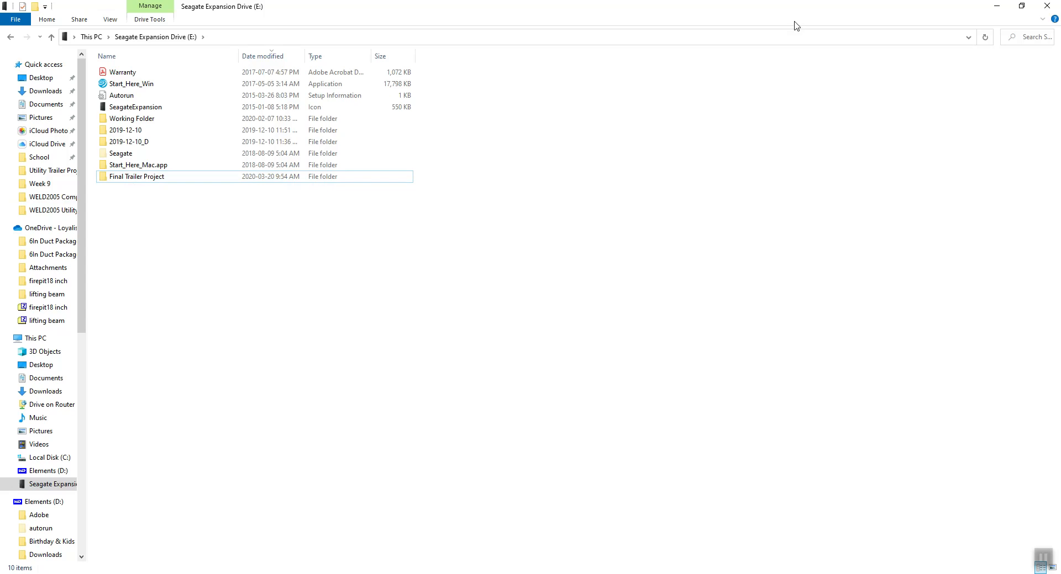
click(996, 5)
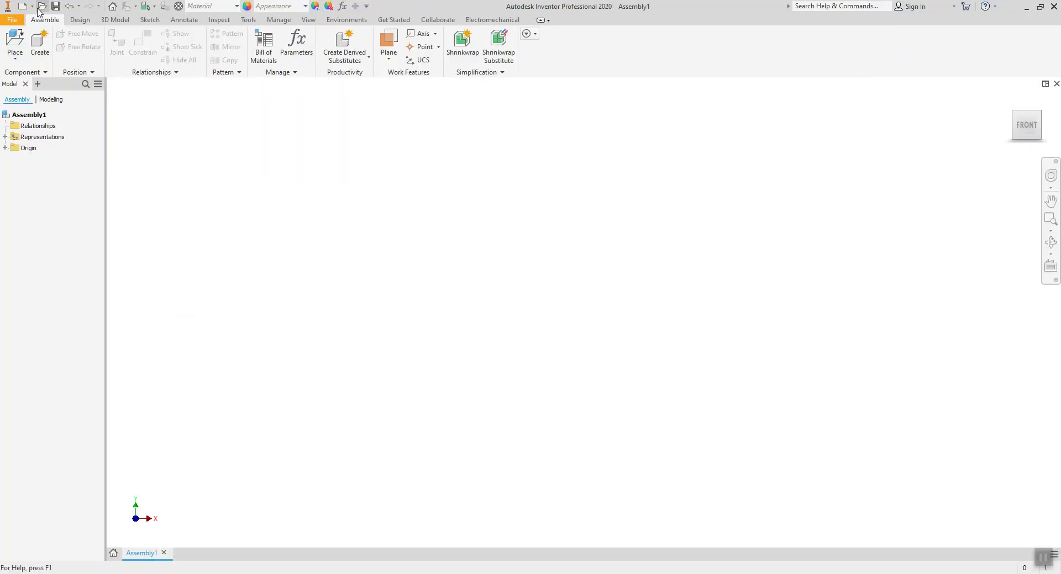
Step: Save the assembly as "WELD5005 Trailer" in the Final Trailer Project folder on the Seagate Expansion Drive (E:)
click(58, 6)
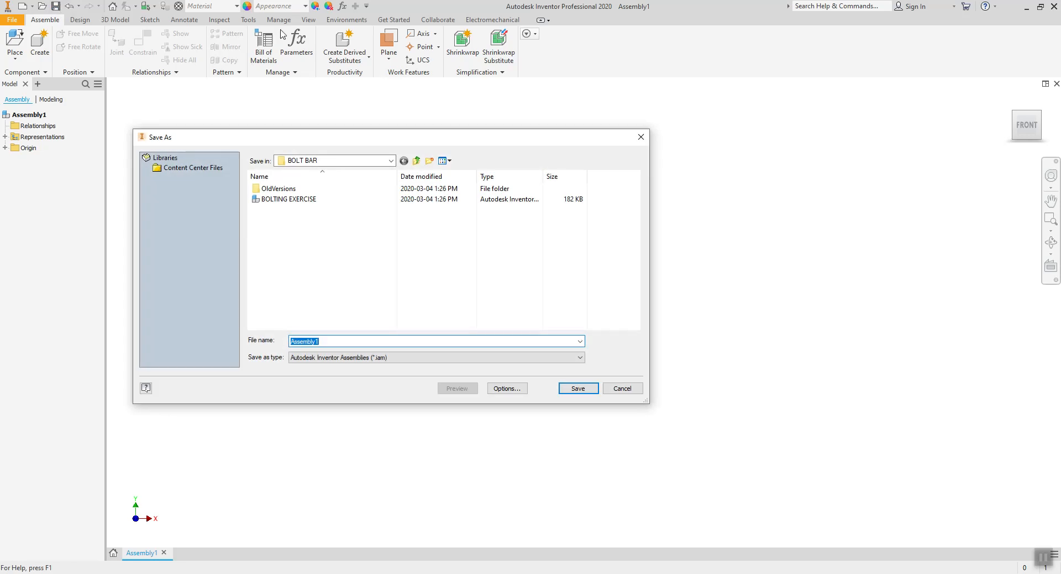
click(390, 161)
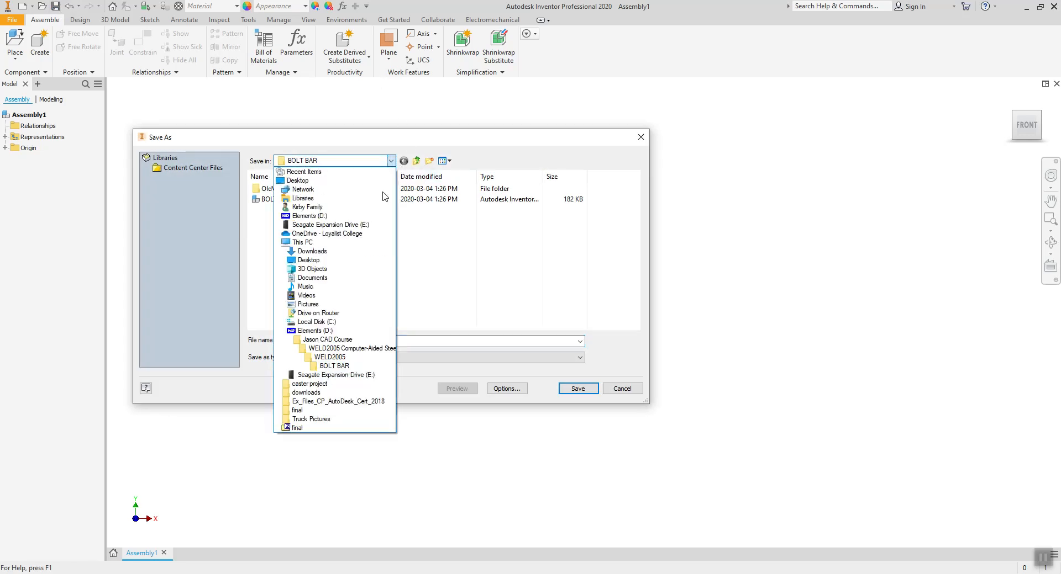
click(368, 376)
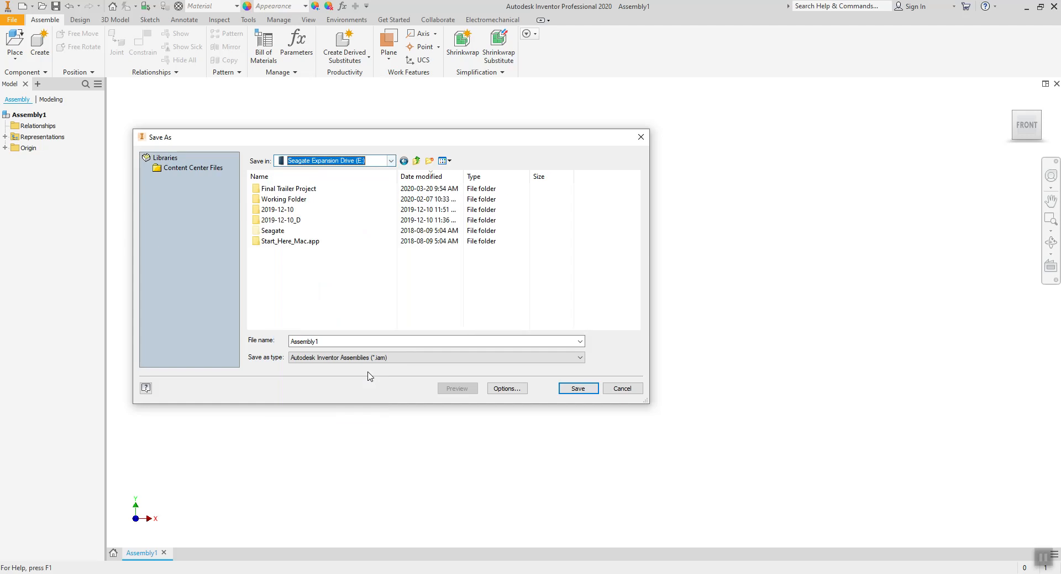
double_click(319, 189)
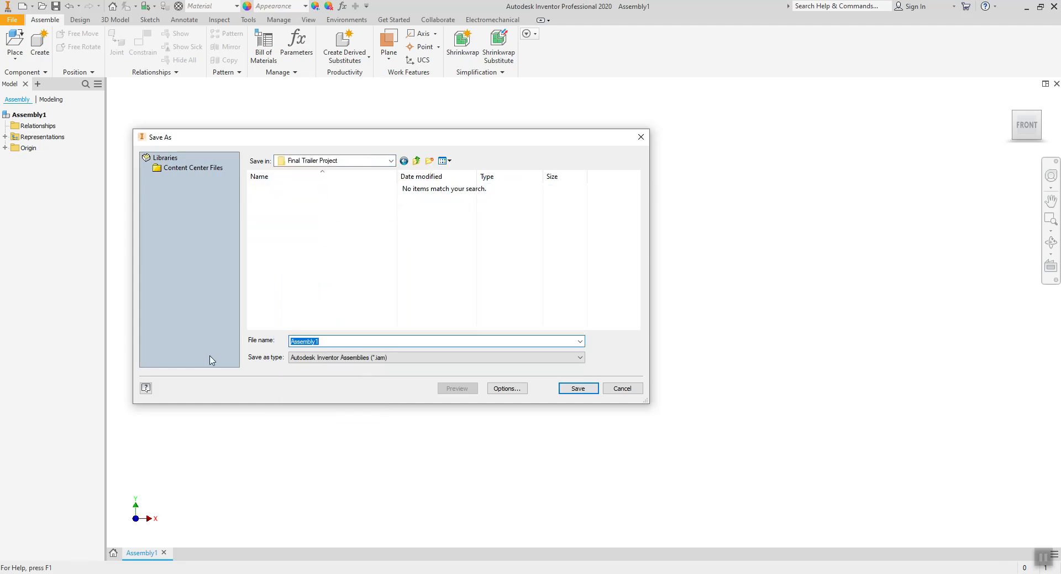
text(WELD5005 Trailer)
click(572, 391)
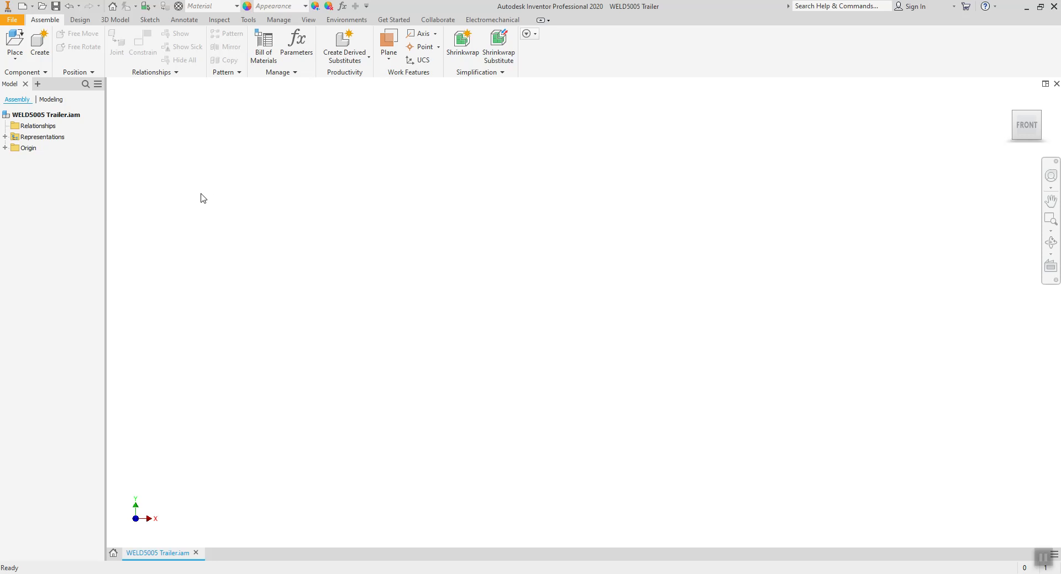
Step: Create an in-place part named "Trailer Outline" from the Standard.ipt template and place it in the assembly
click(11, 115)
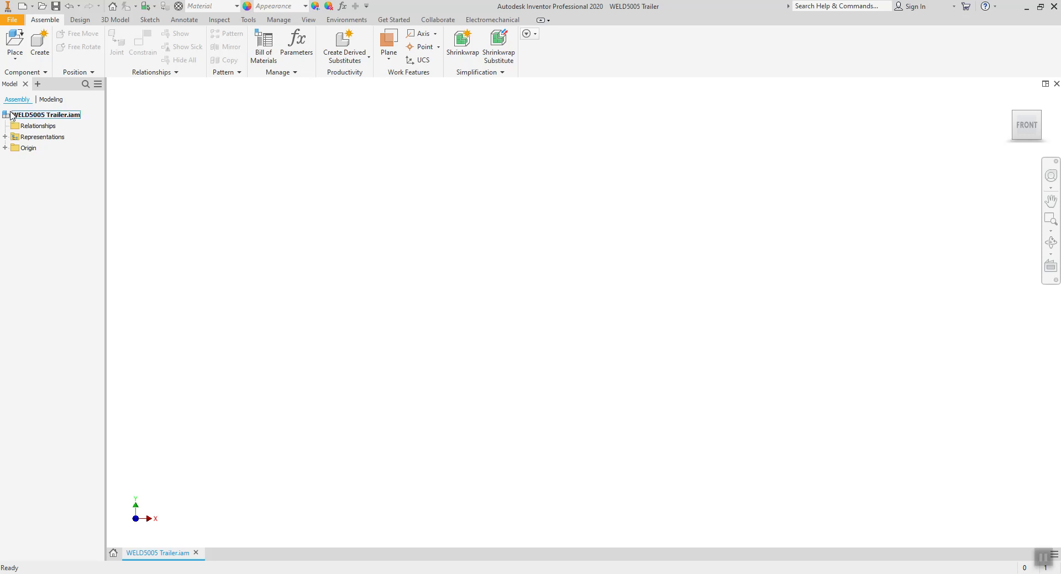
click(42, 51)
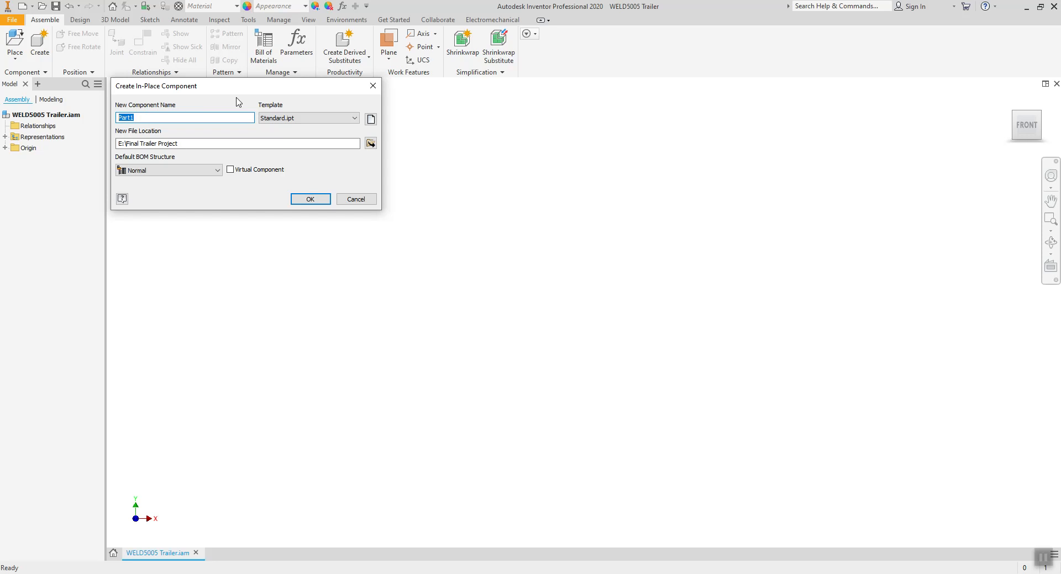
text(Trailer Outline)
click(324, 200)
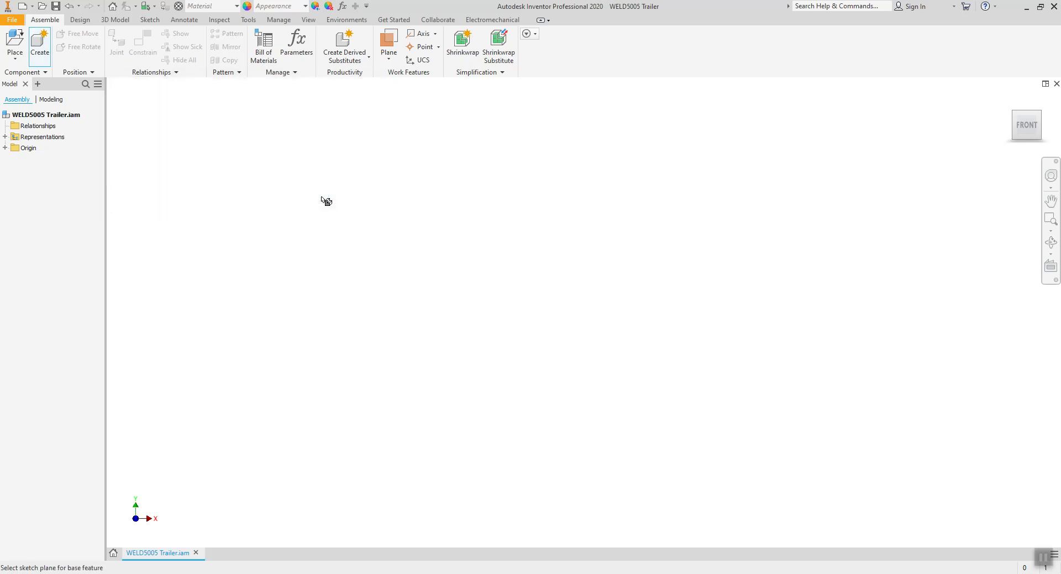
click(404, 254)
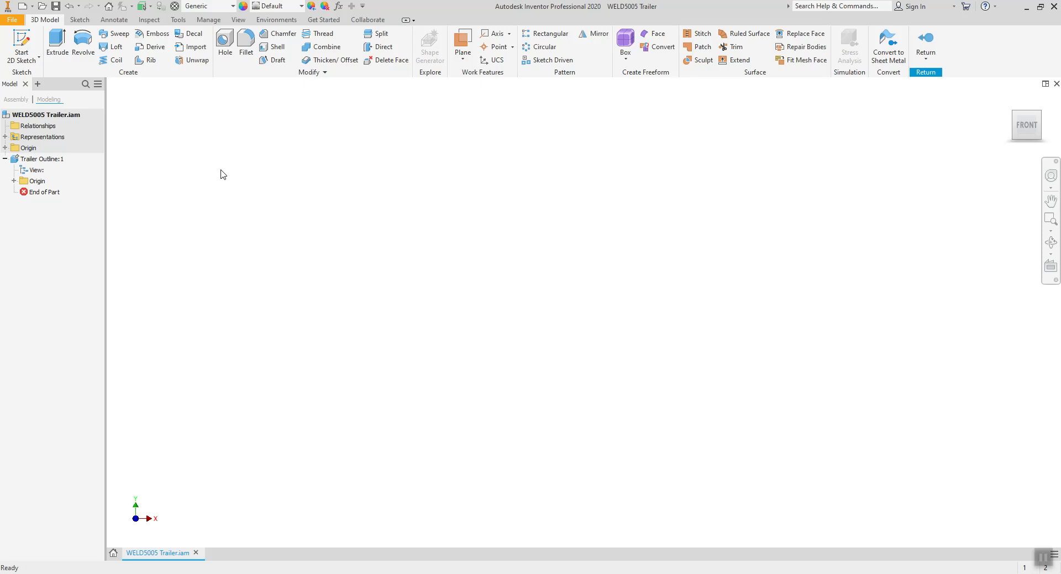
Step: Start a 2D sketch on the XZ plane of the Trailer Outline part
click(25, 40)
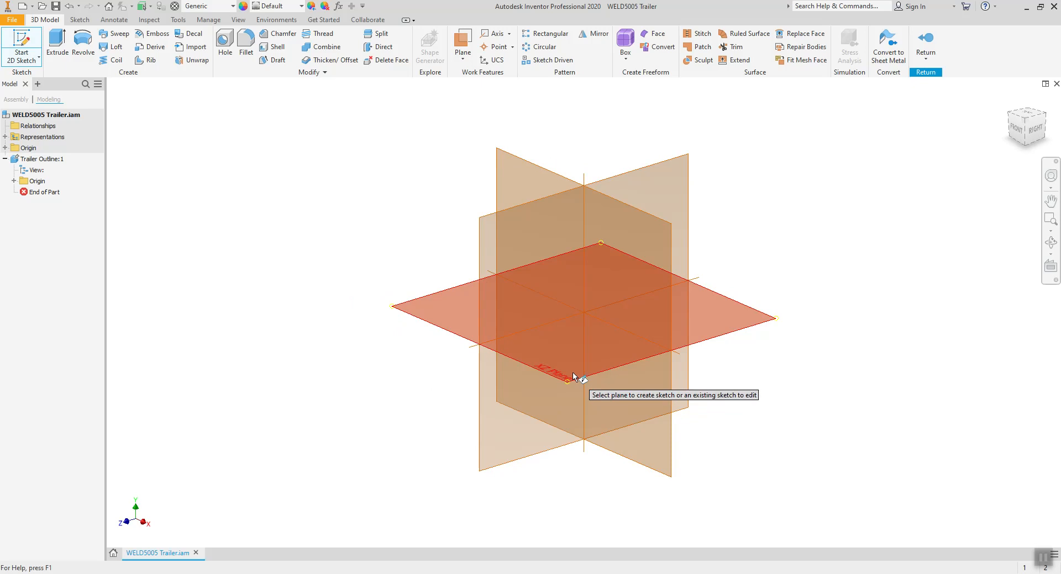
mouse_move(572, 375)
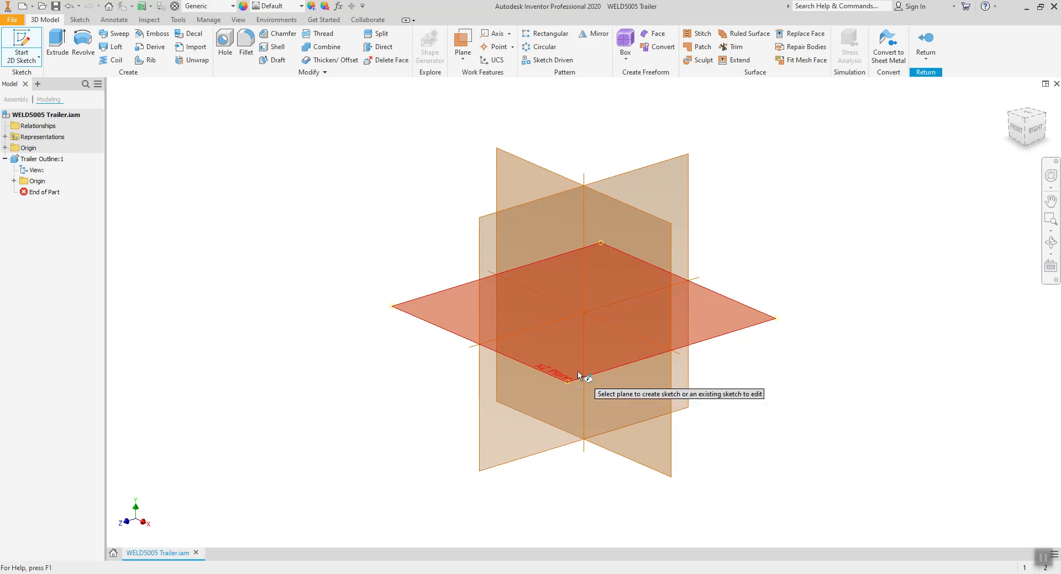
click(579, 375)
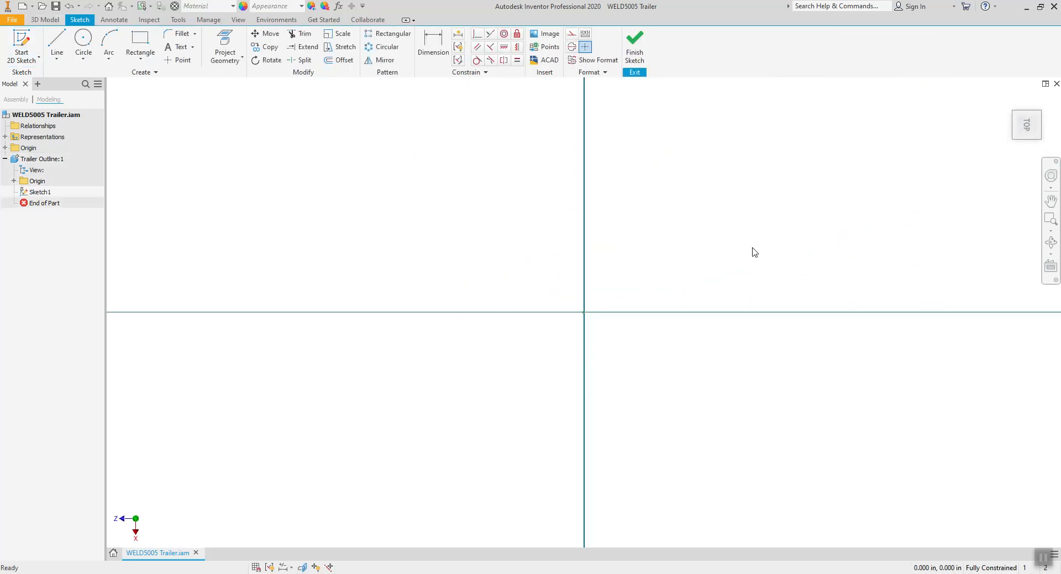
Step: Draw a two-point center rectangle on the origin, 54 in along X and 96 in along Z
click(139, 60)
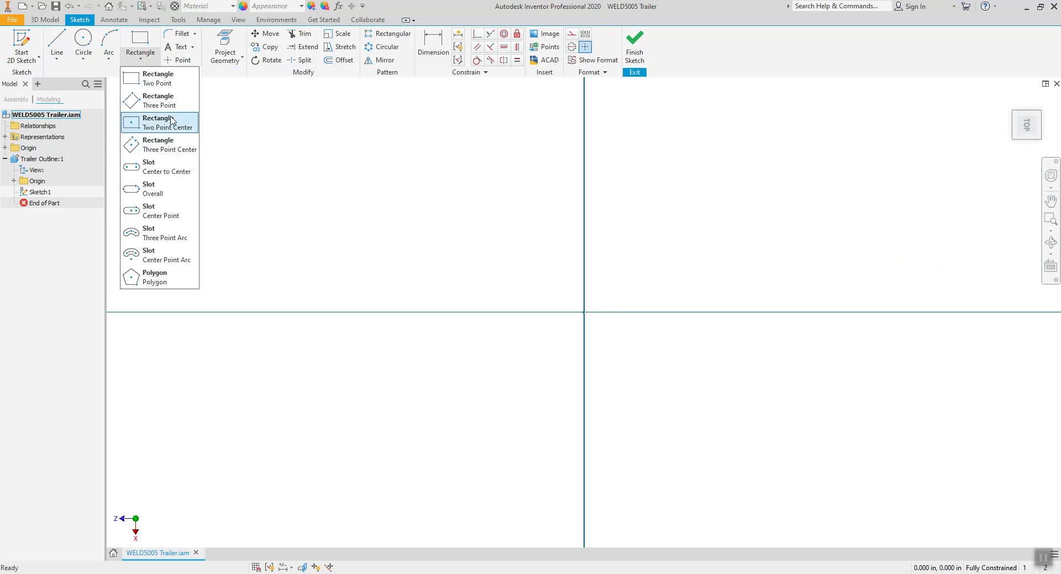
click(158, 127)
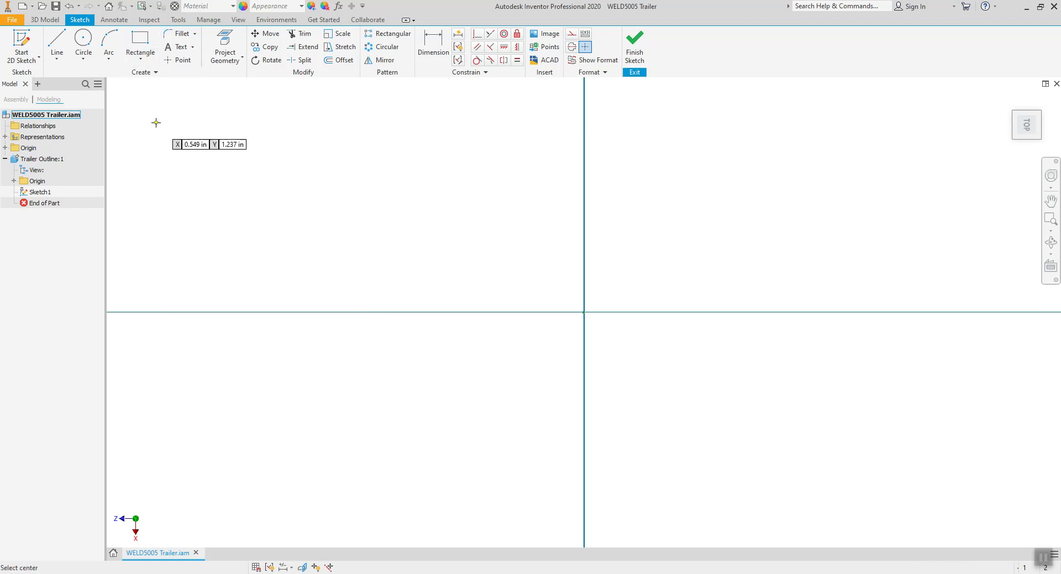
click(140, 60)
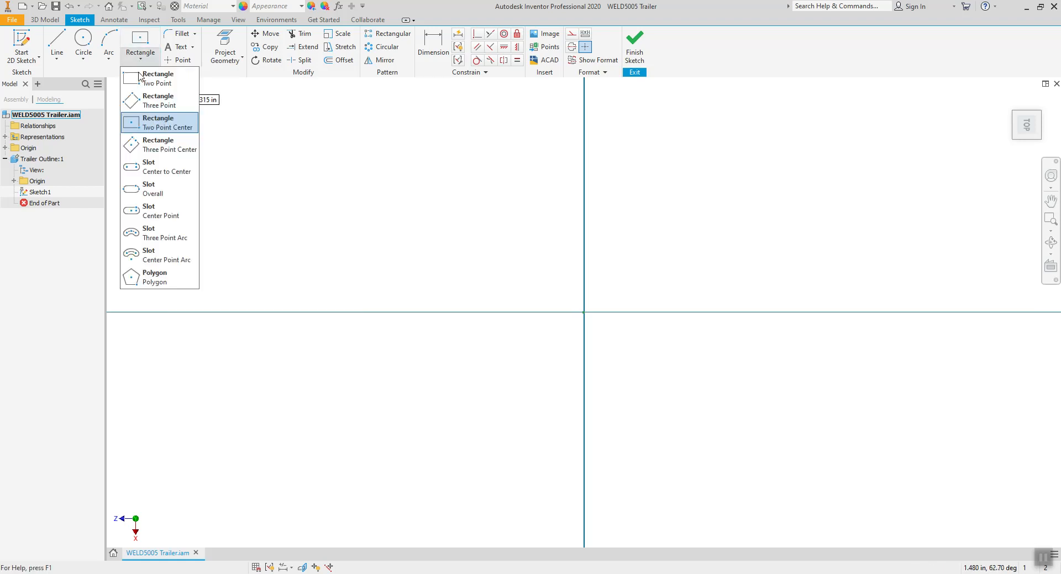
click(162, 127)
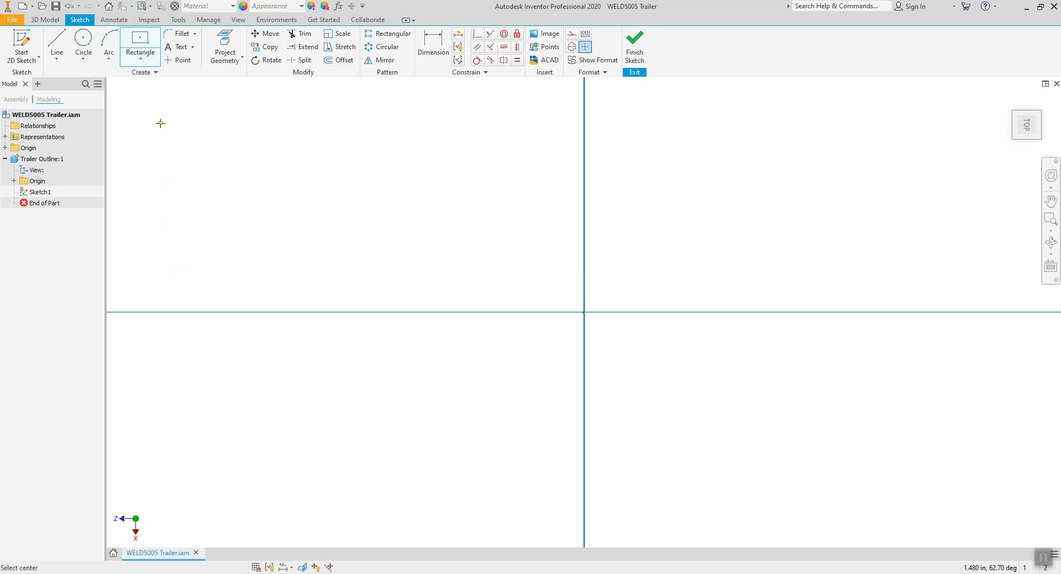
click(584, 312)
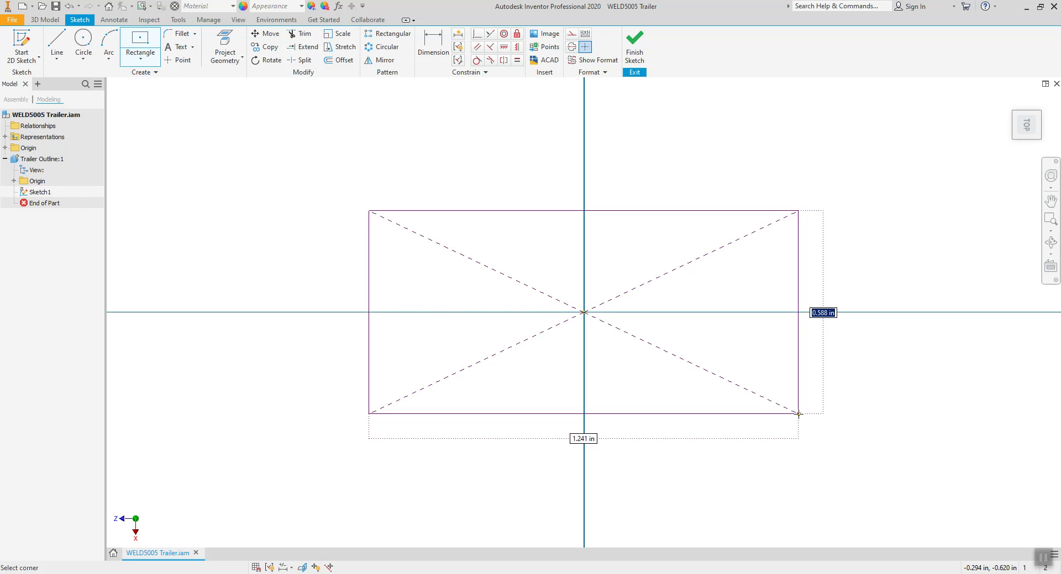
text(54)
key(Tab)
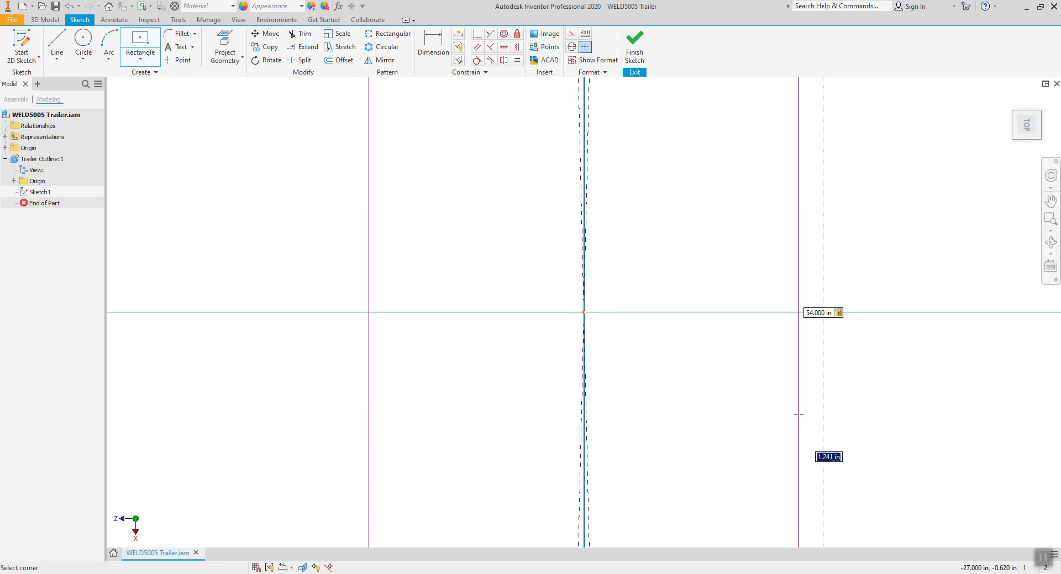
text(96)
key(Return)
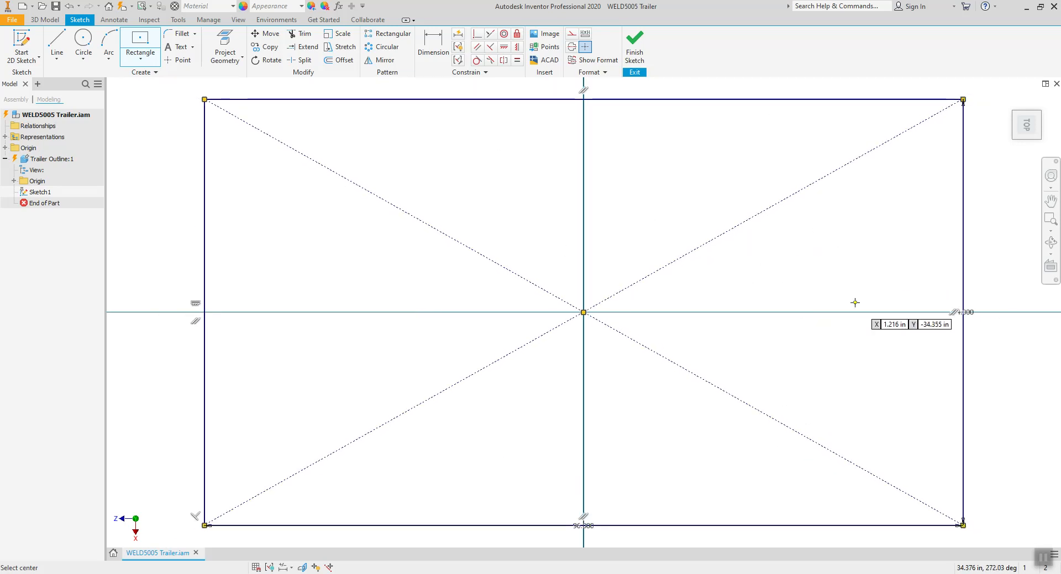
Step: Draw a line across the rectangle, perpendicular to its two 96 in edges, about 25.3 in from the center on the positive Z side
scroll(844, 300, down, 2)
middle_drag(844, 300, 715, 289)
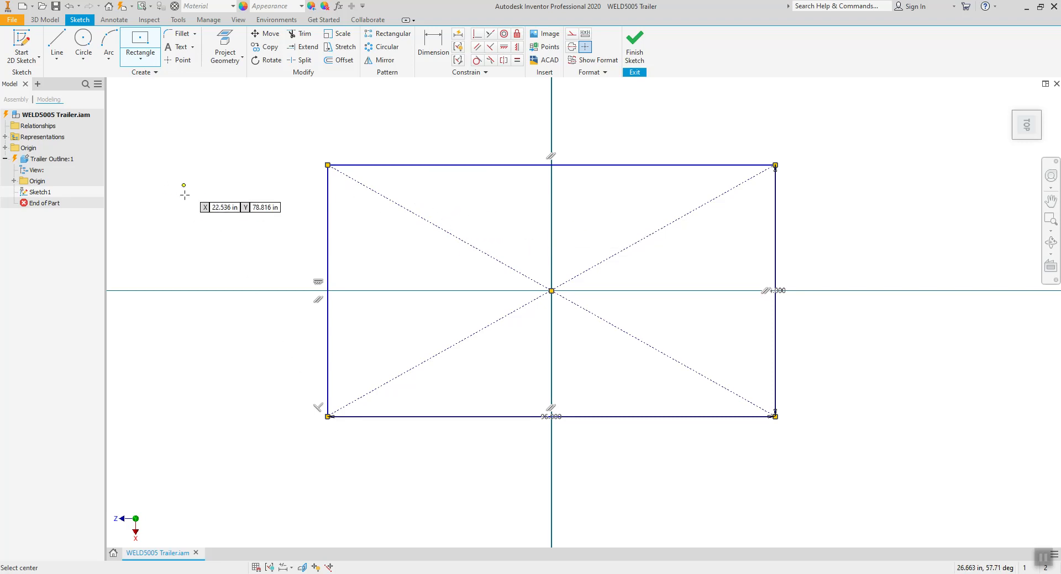
click(51, 44)
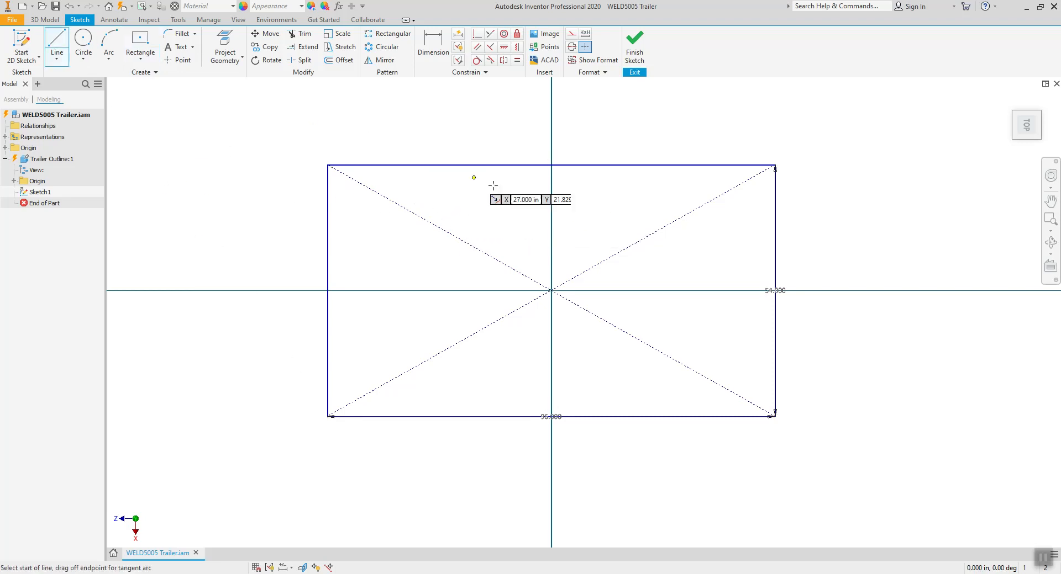
click(432, 165)
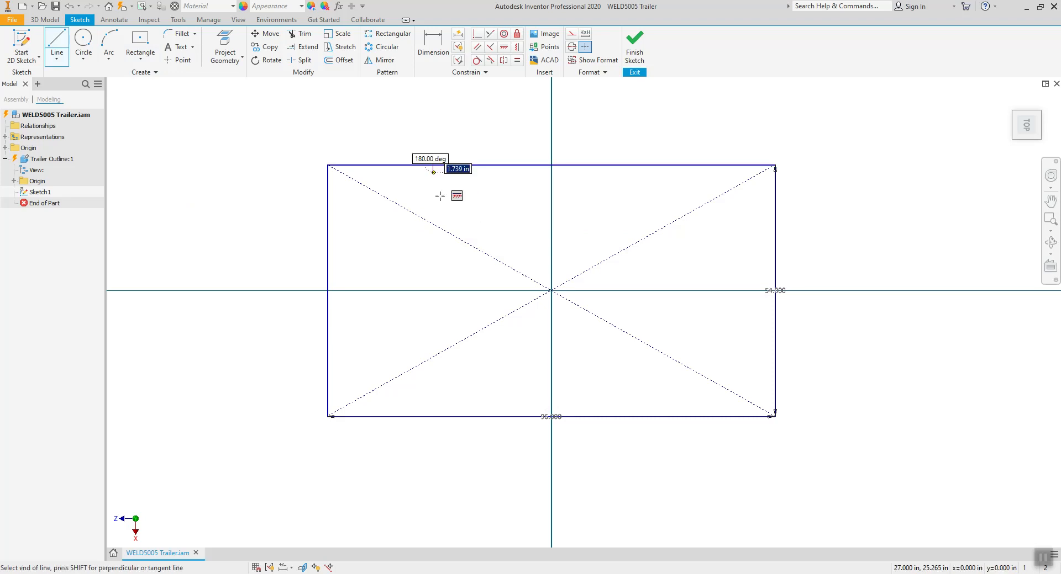
double_click(432, 416)
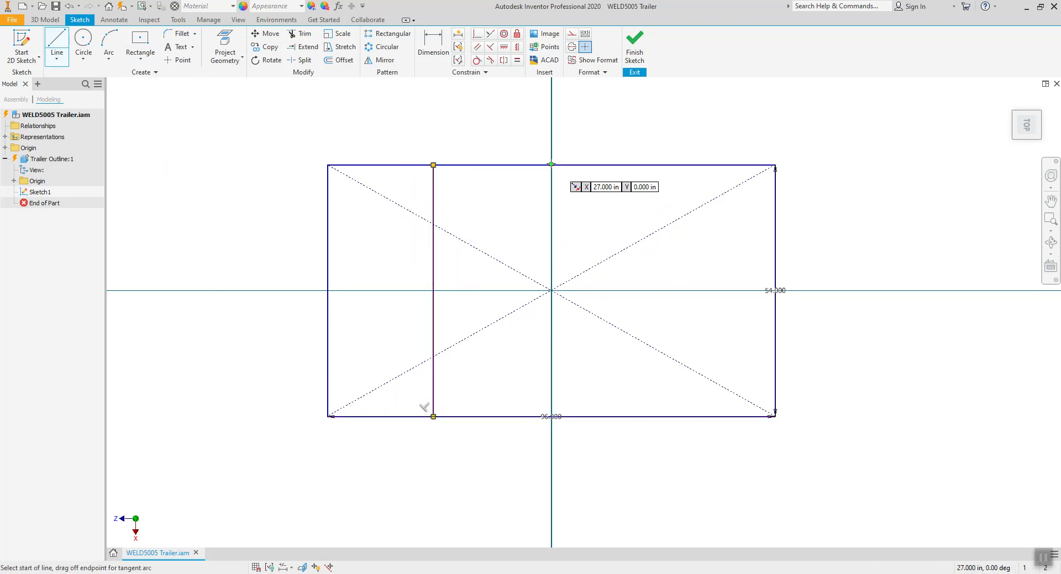
Step: Draw two more crossmember lines perpendicular to the 96 in edges, about 1.7 in and 30 in from the center on the negative Z side
click(559, 166)
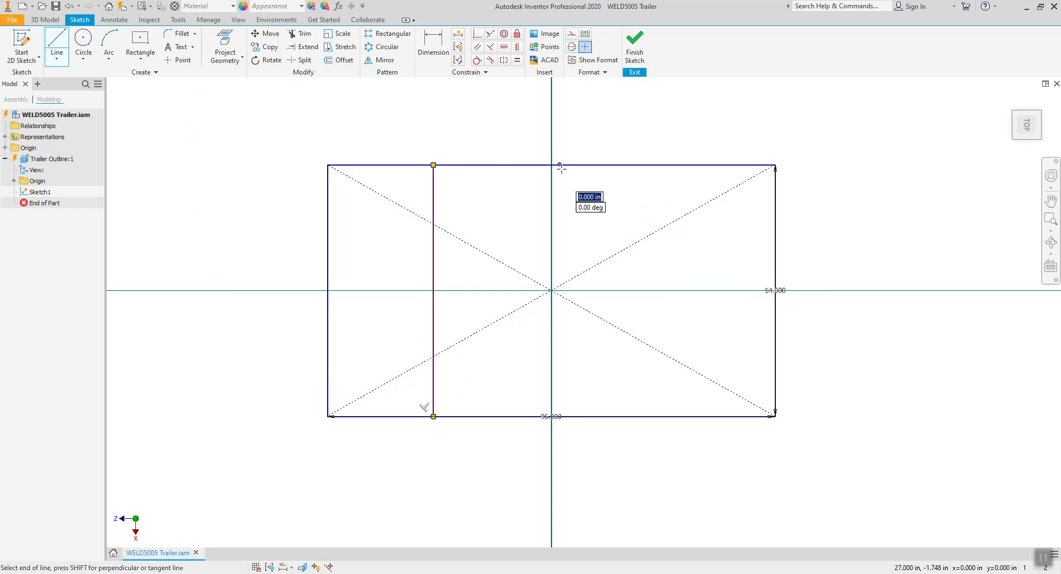
click(558, 417)
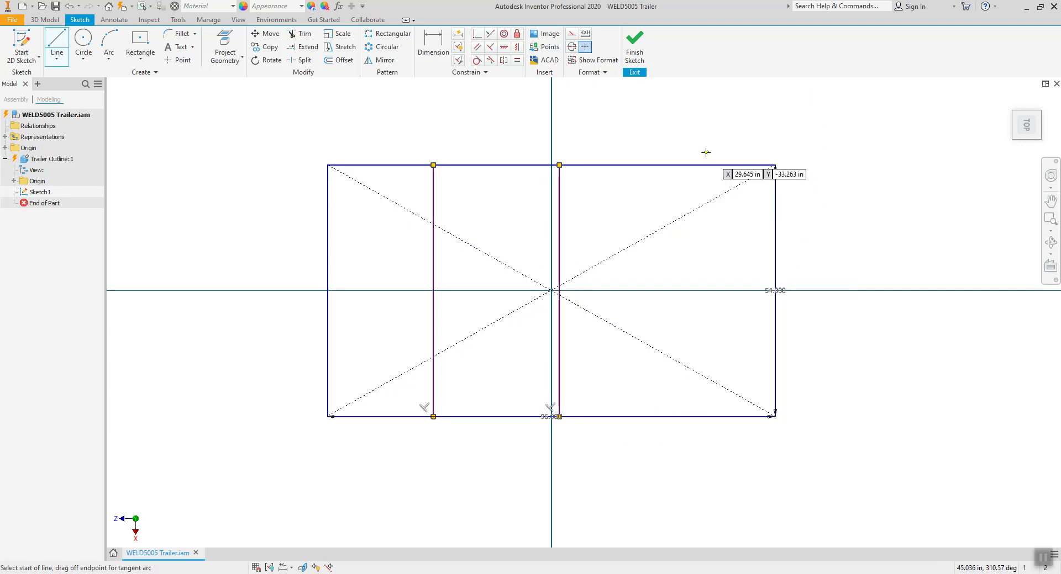
click(692, 165)
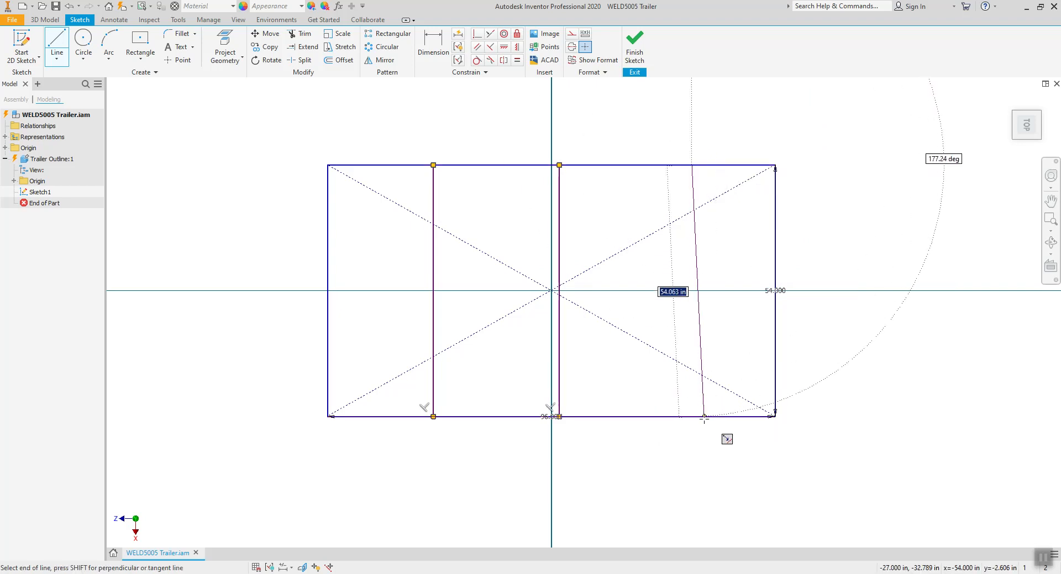
click(693, 417)
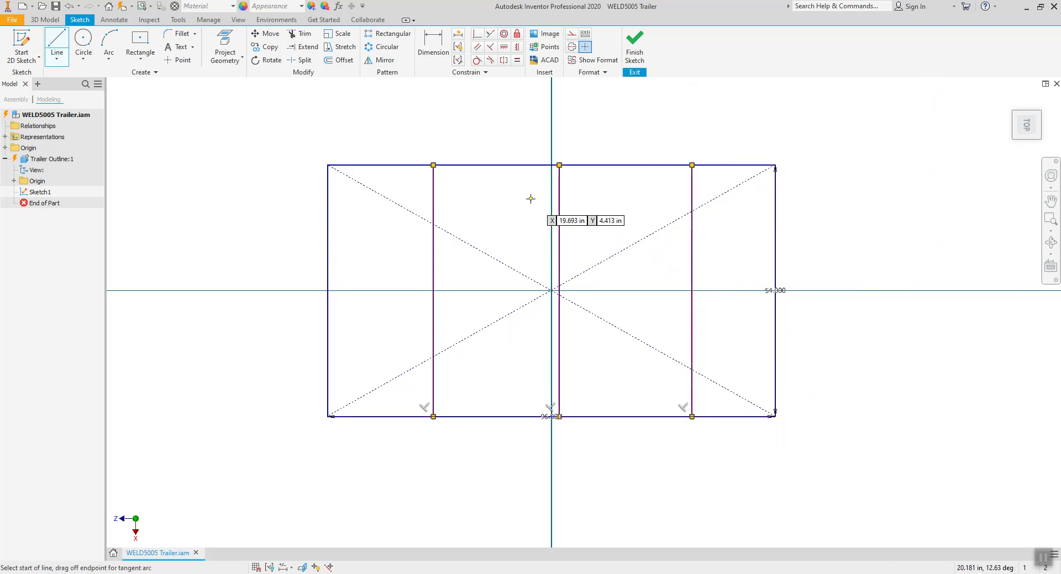
key(Escape)
key(Escape)
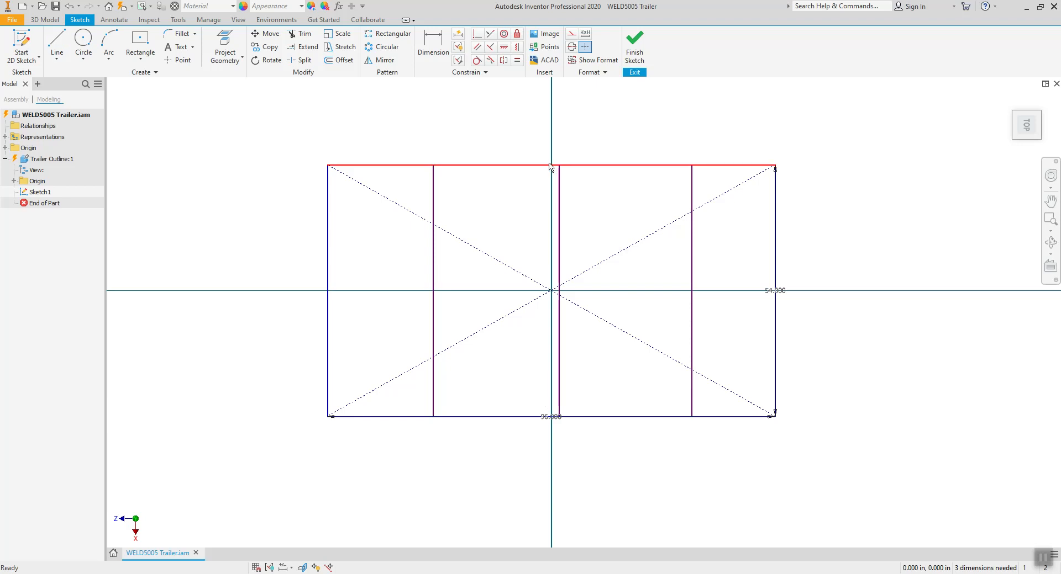
Step: Dimension the outermost negative Z crossmember line 24 in from the rectangle's negative Z end edge
key(d)
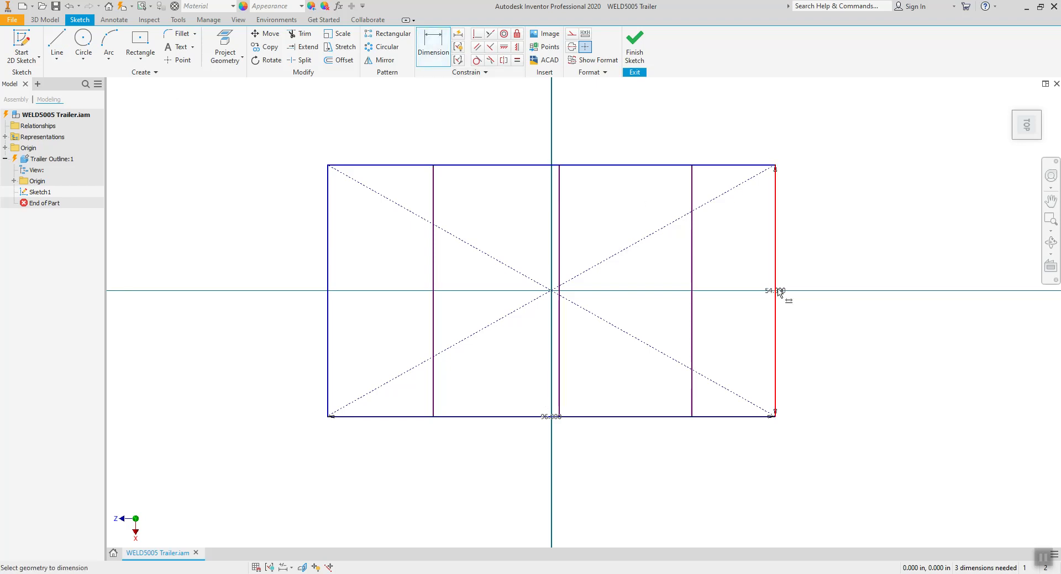
click(692, 228)
click(776, 240)
click(743, 127)
text(24)
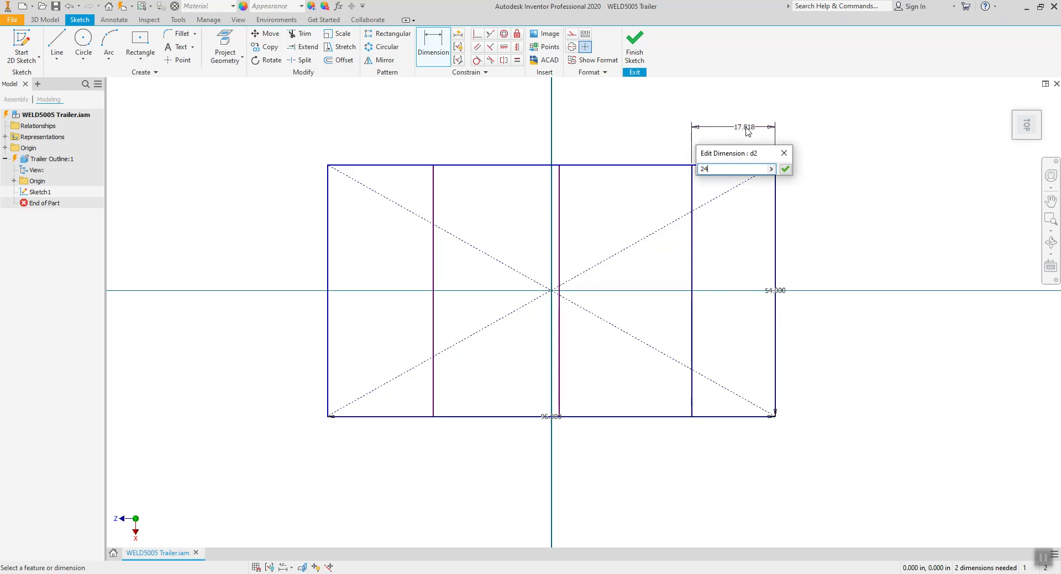
key(Return)
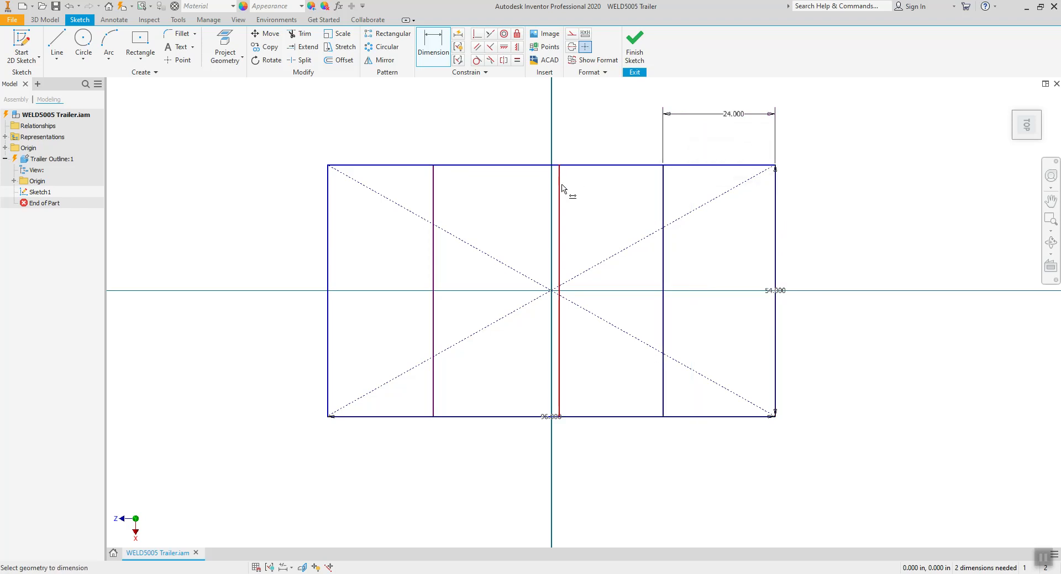
Step: Dimension the middle crossmember line 24 in from the negative Z crossmember line
click(663, 204)
click(559, 201)
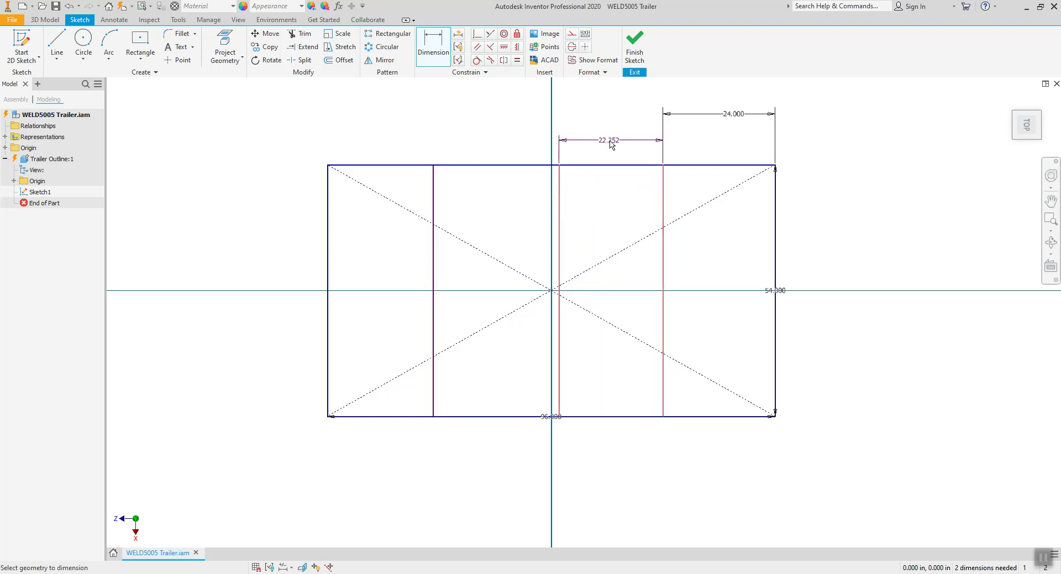
click(607, 131)
text(24)
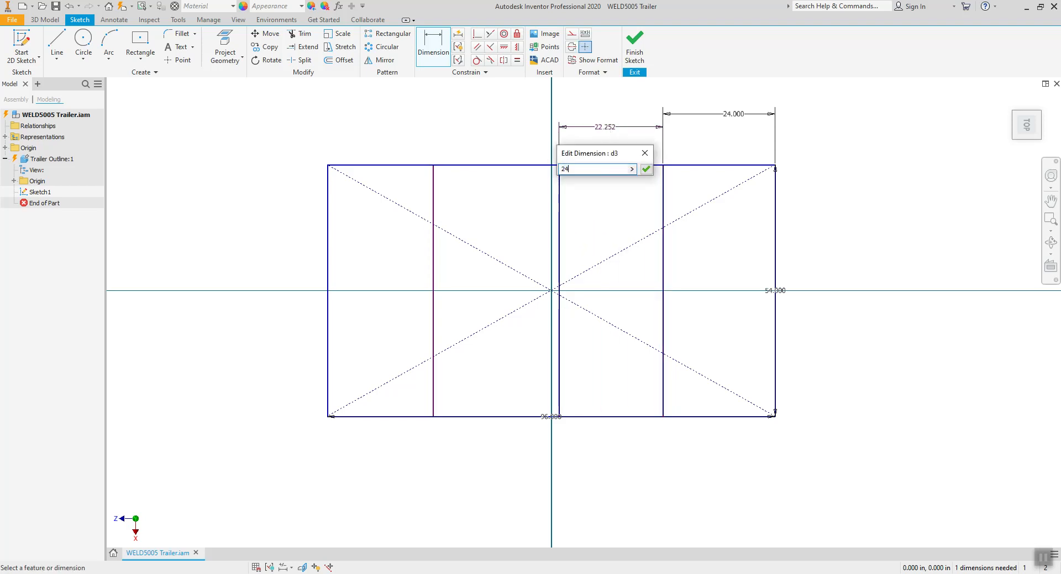
key(Return)
Step: Dimension the positive Z crossmember line 24 in from the middle crossmember line
click(551, 224)
click(433, 210)
click(480, 132)
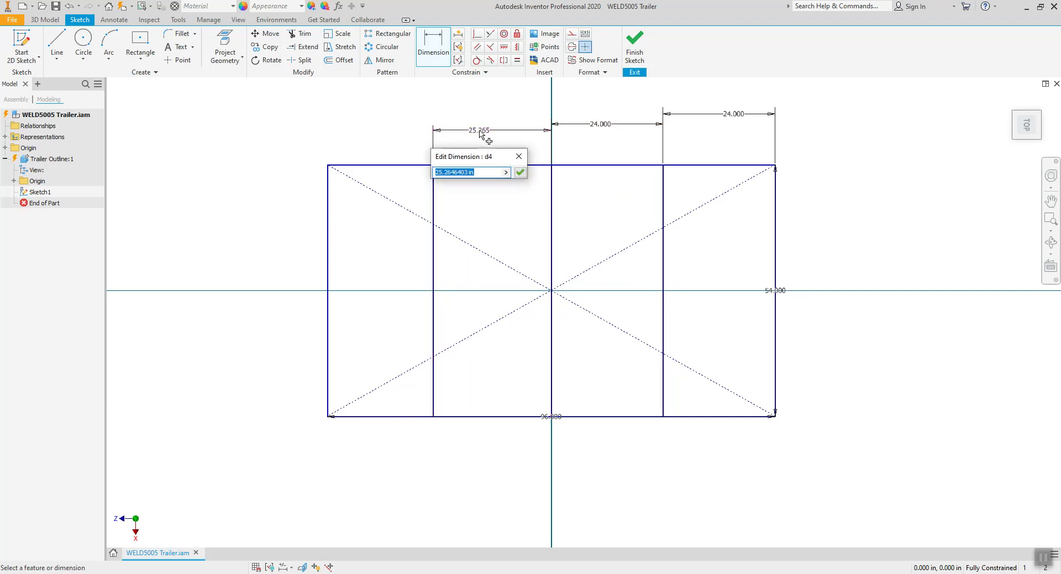
text(24)
key(Return)
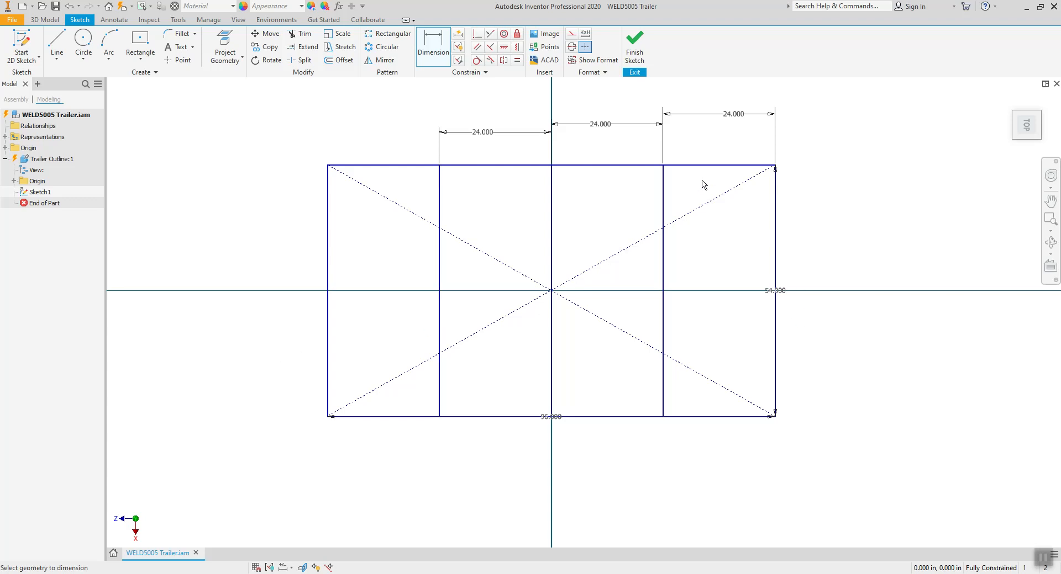
Step: Draw a tongue line from the negative Z crossmember's midpoint along the Z axis, ending about 46 in beyond the rectangle's end edge
click(57, 41)
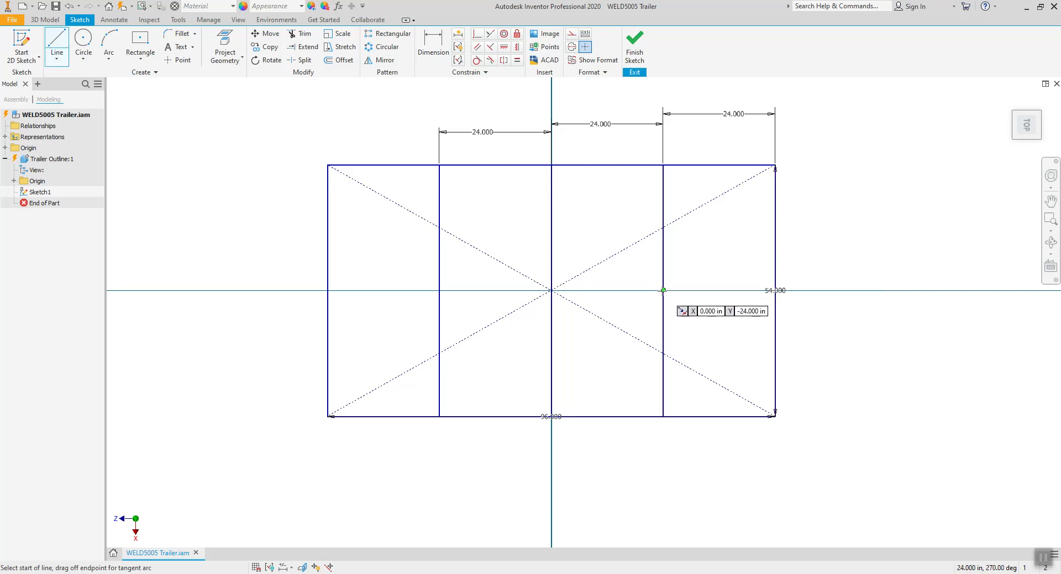
click(663, 290)
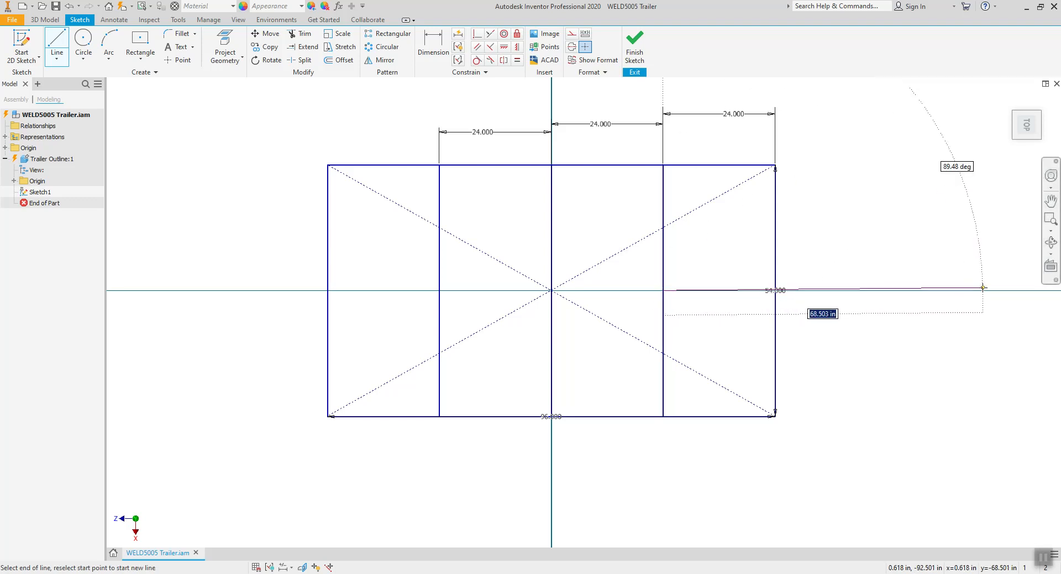
middle_drag(974, 293, 772, 293)
click(773, 296)
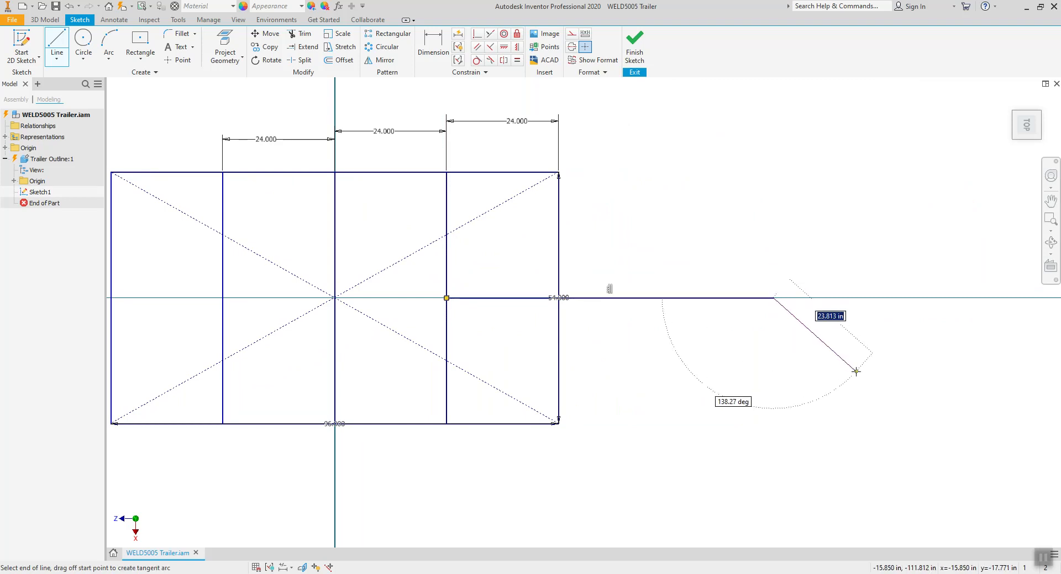
key(Escape)
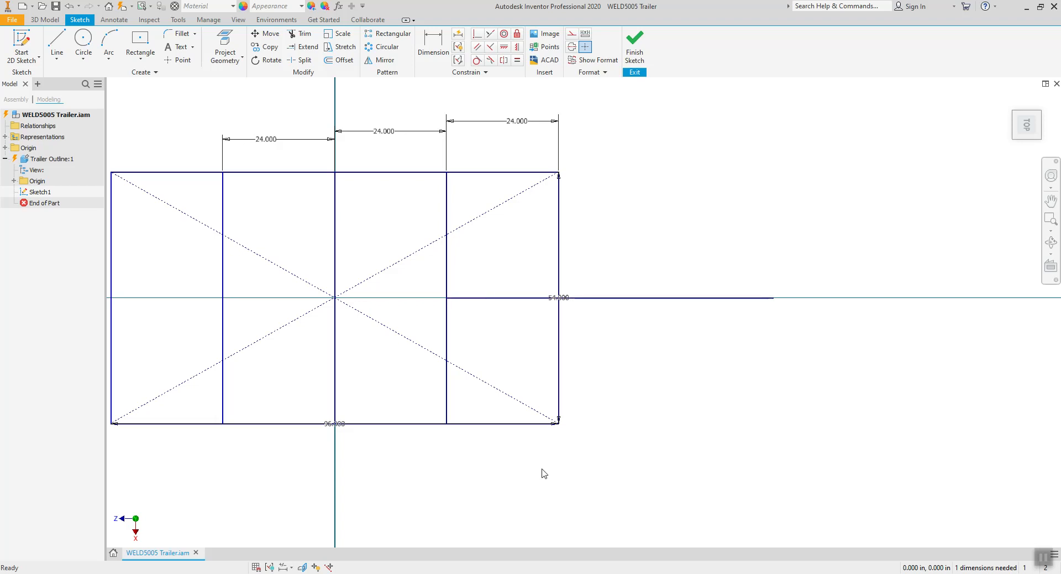
Step: Draw two diagonal lines from the negative Z crossmember's ends, meeting on the tongue line about 21 in beyond the end edge
click(57, 43)
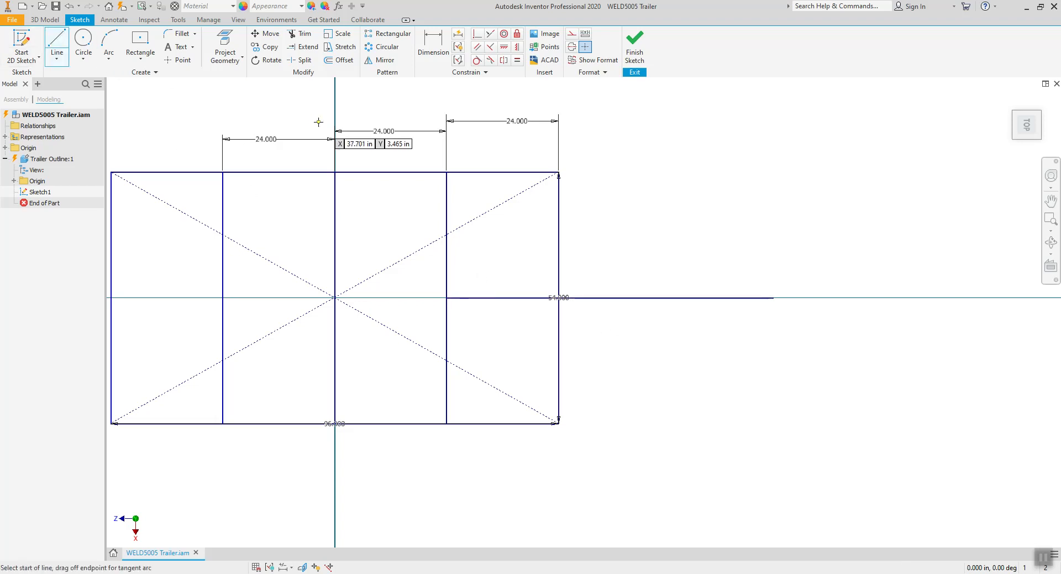
click(446, 173)
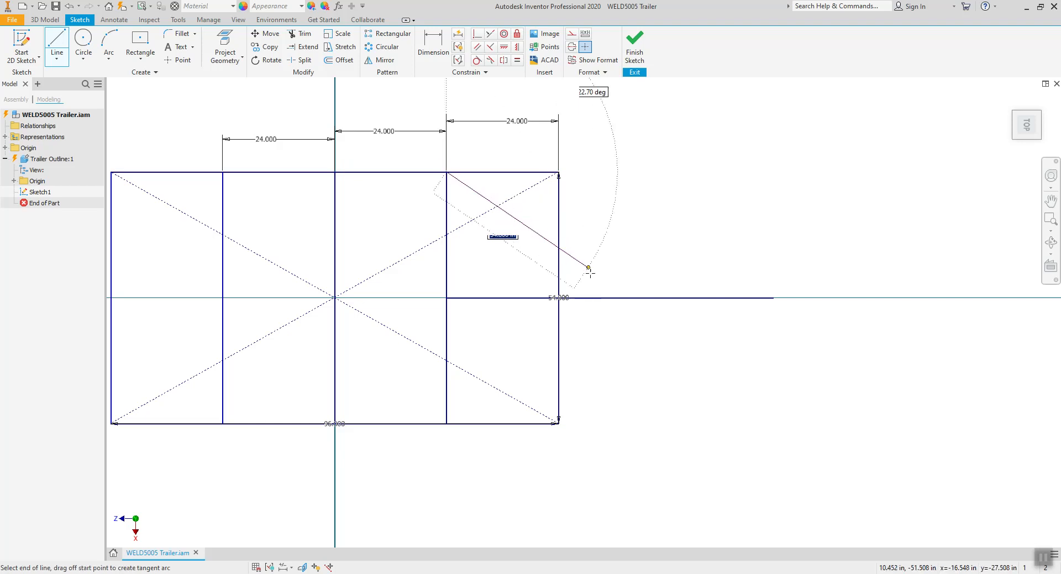
double_click(656, 299)
click(446, 423)
double_click(656, 298)
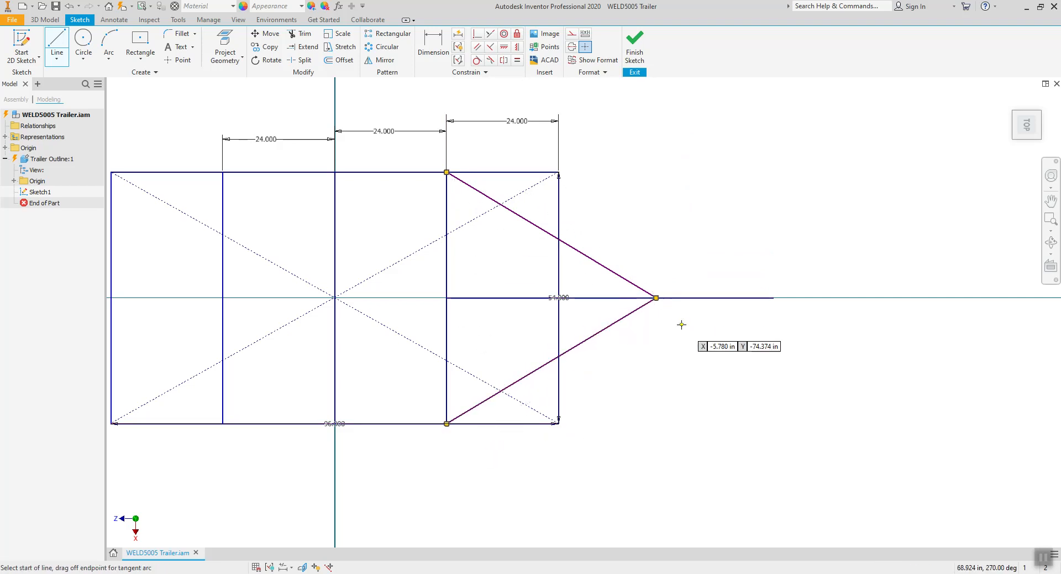
key(Escape)
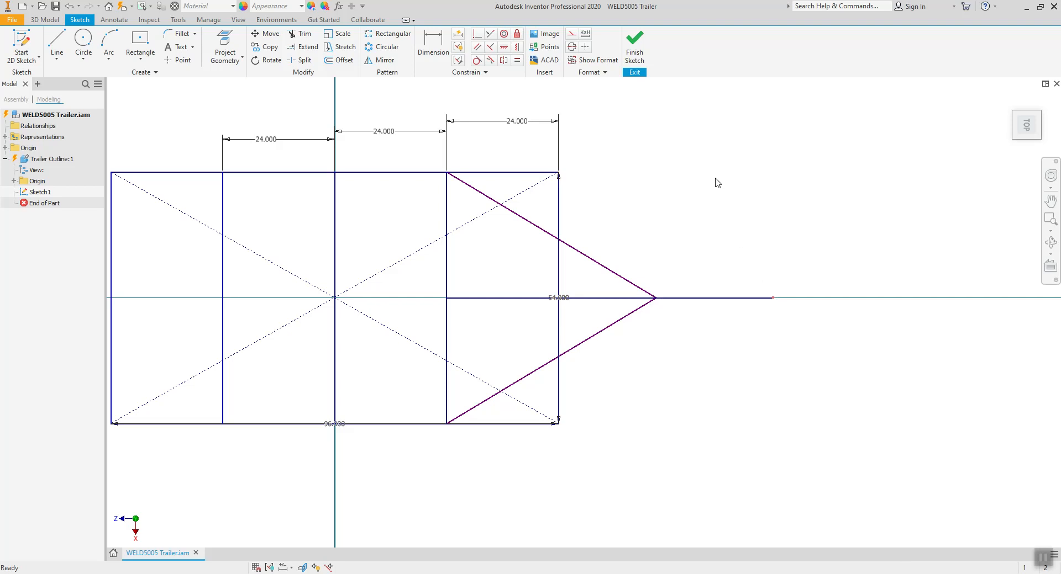
Step: Dimension the tongue line's outer endpoint 40 in from the rectangle's negative Z end edge
key(d)
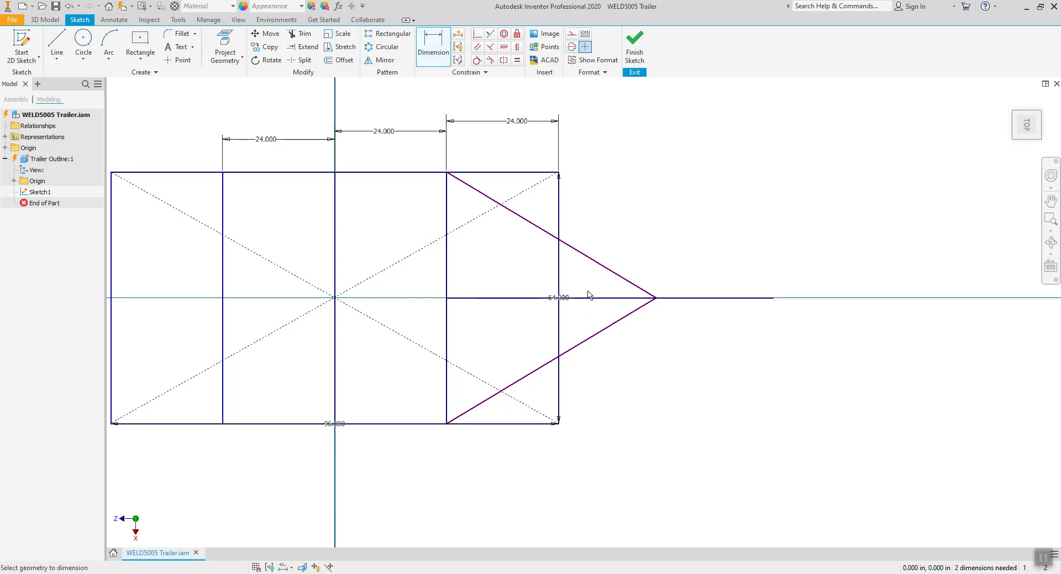
click(559, 282)
click(772, 298)
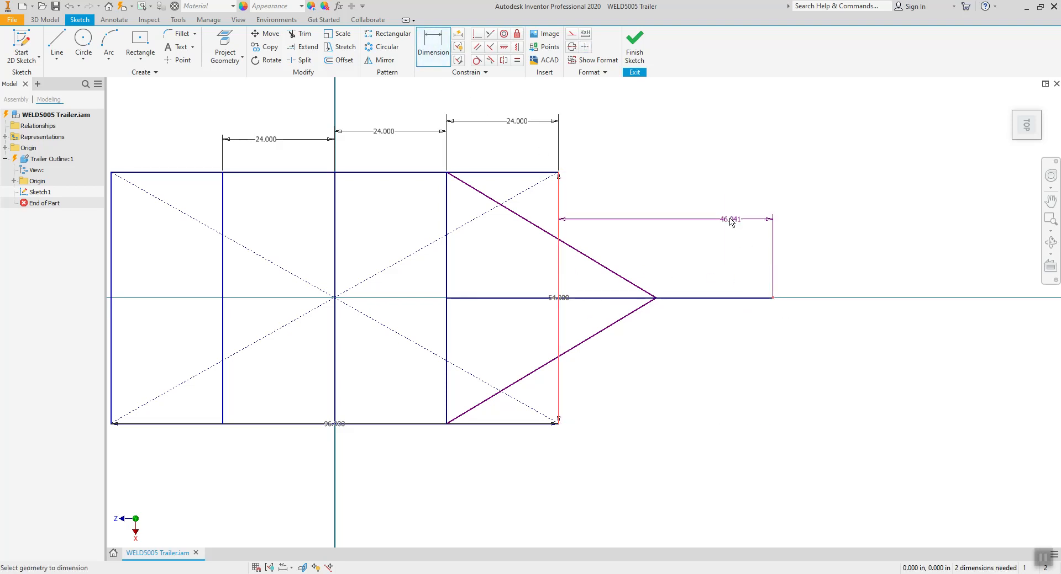
click(698, 140)
text(40)
key(Return)
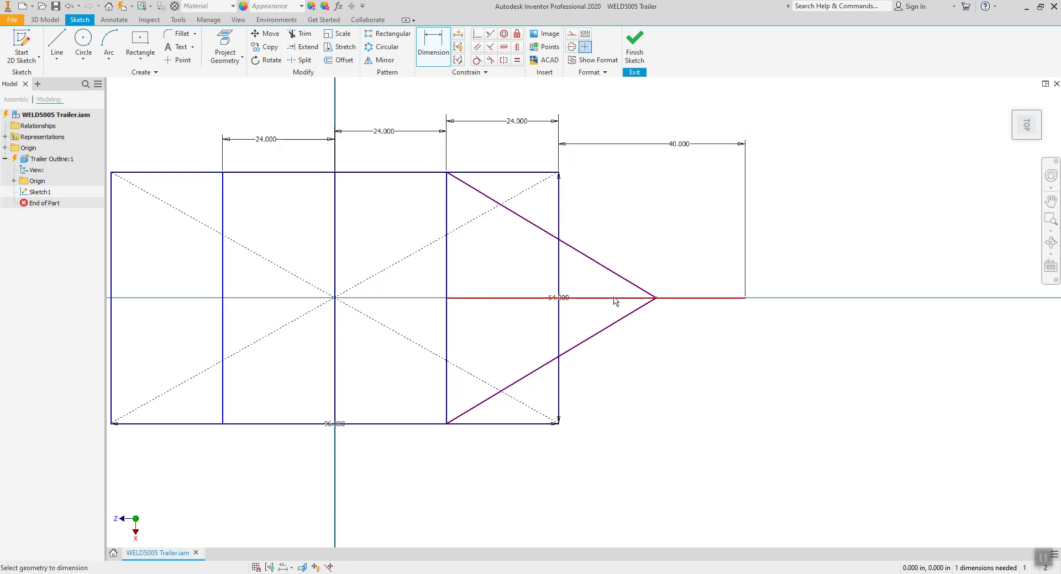
Step: Dimension the point where the diagonals meet on the tongue 22 in from the rectangle's negative Z end edge
click(559, 299)
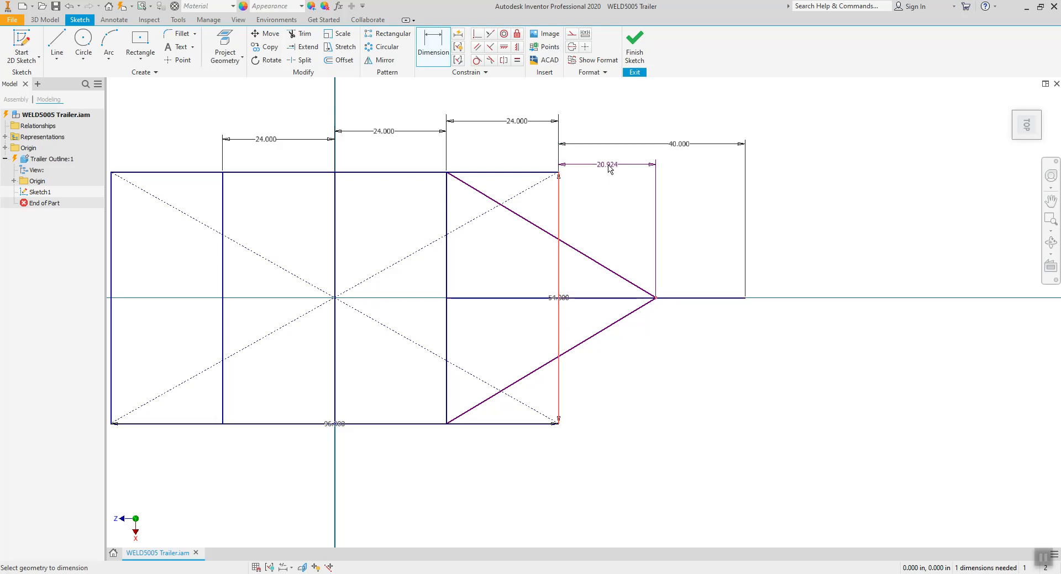
click(609, 169)
text(22)
key(Return)
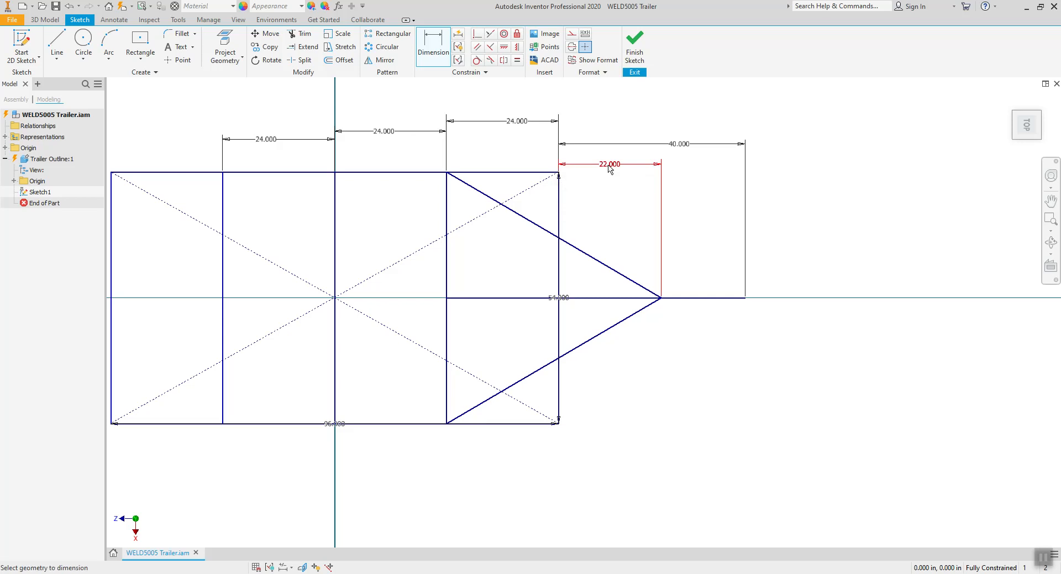
scroll(697, 309, up, 3)
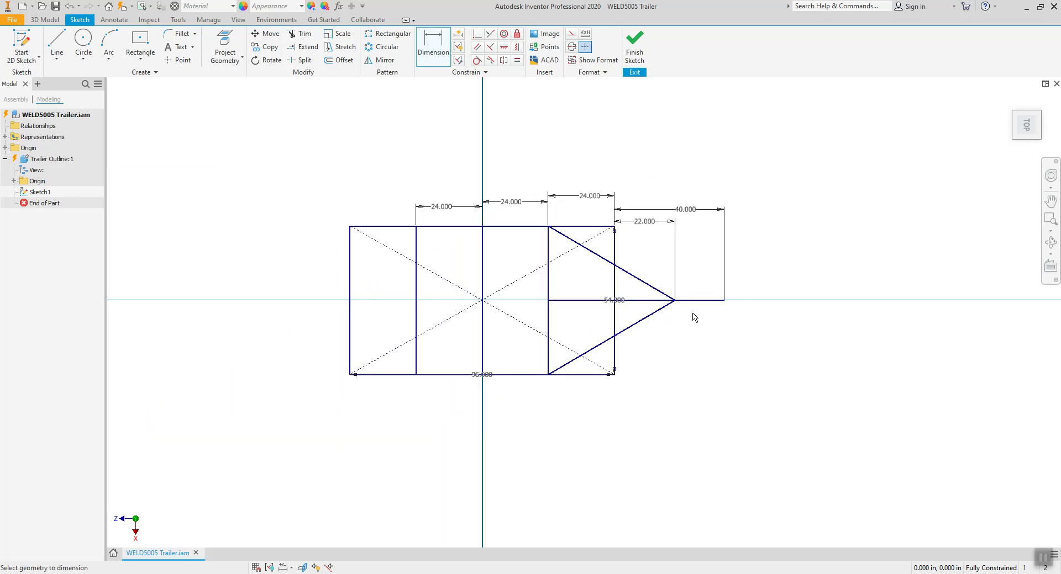
key(Escape)
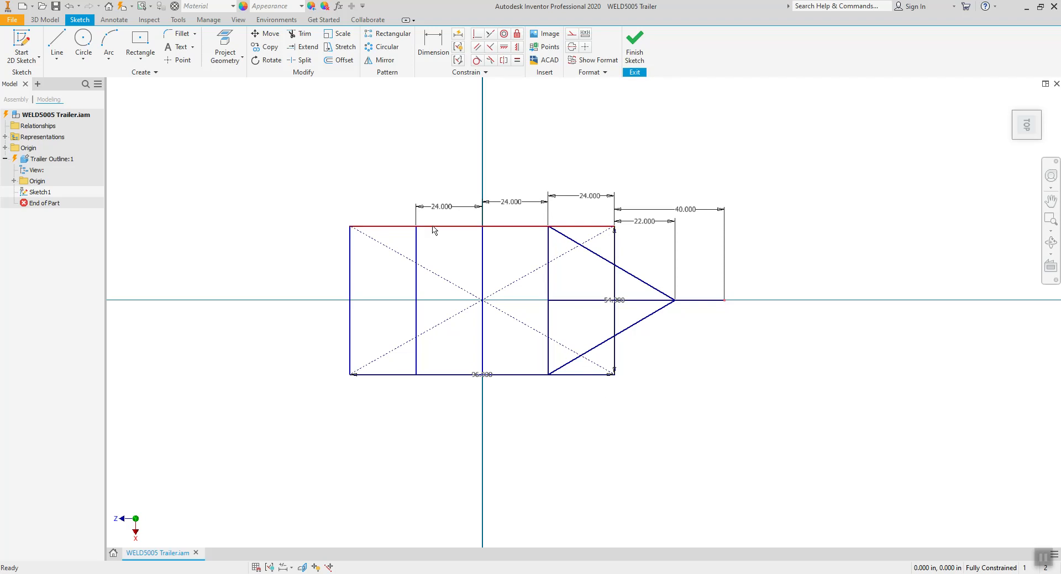
Step: Move the 96 in length dimension clear of the rectangle's edge and finish the sketch
drag(488, 383, 495, 399)
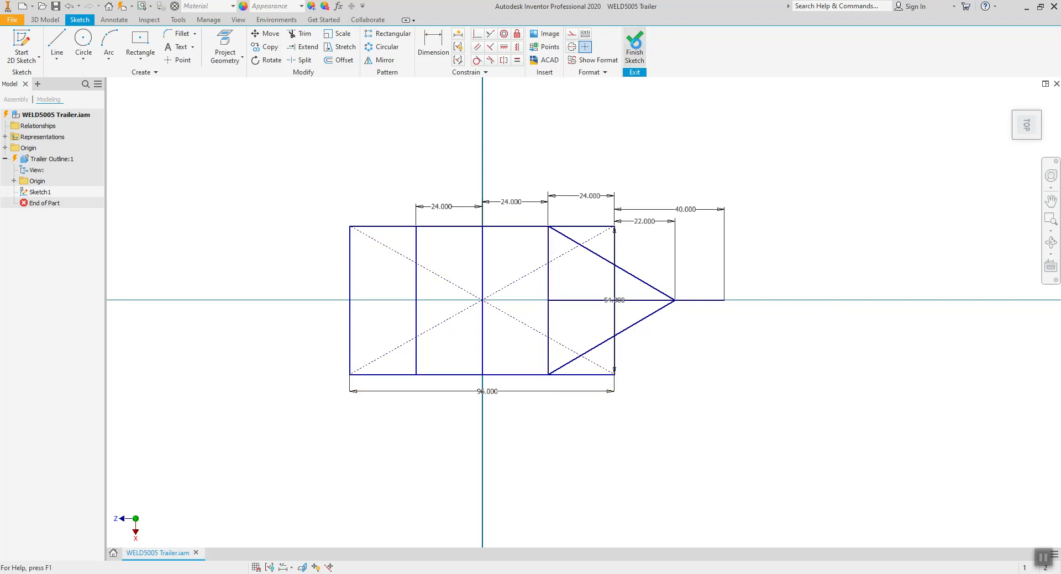
click(634, 47)
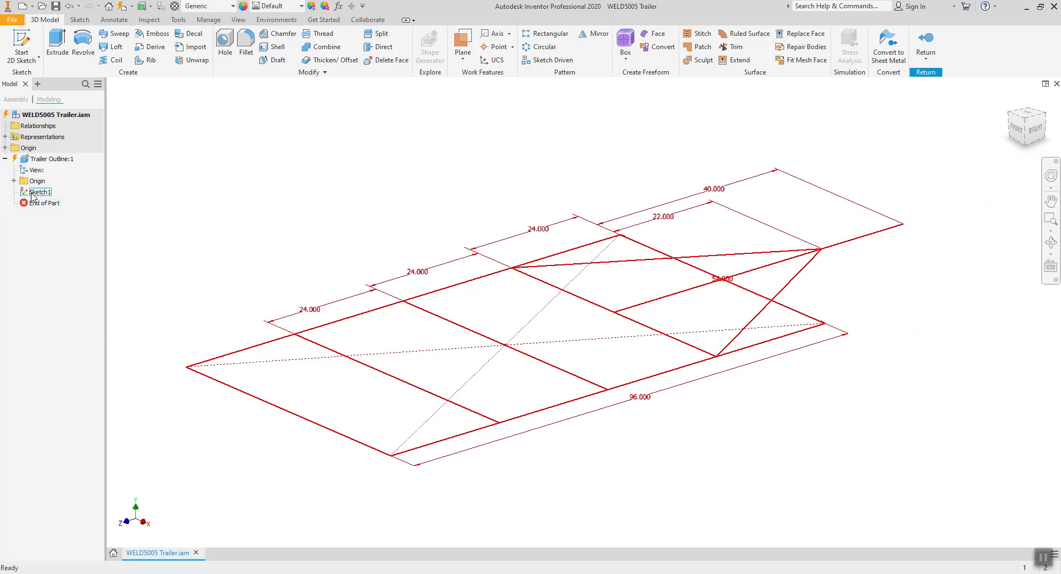
Step: Rename the finished frame sketch to "Bottom"
click(32, 194)
click(33, 194)
text(Bottom)
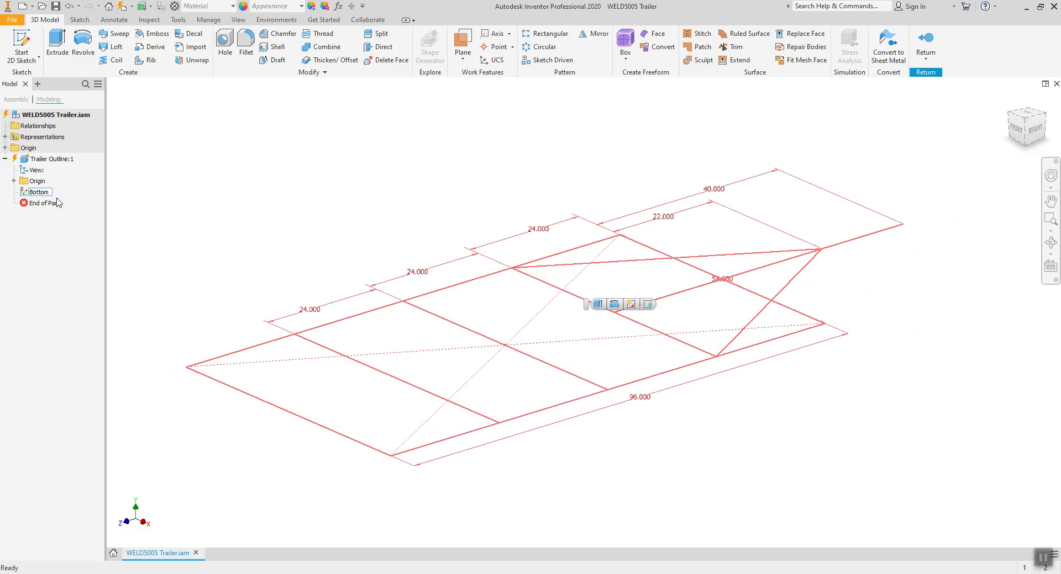
click(76, 197)
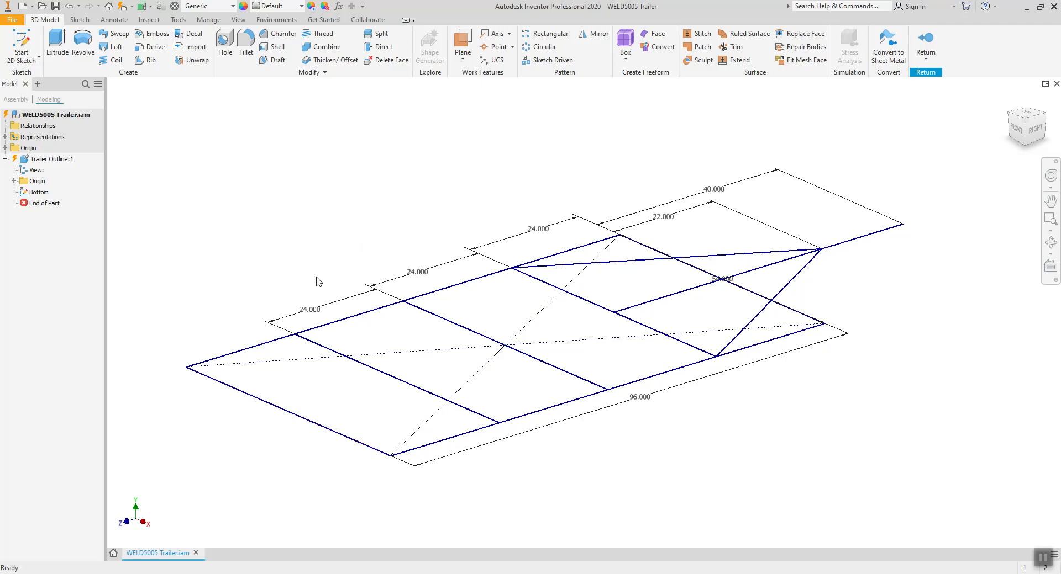
Step: Create a work plane offset 18 in above the XZ plane of the Trailer Outline part
click(469, 59)
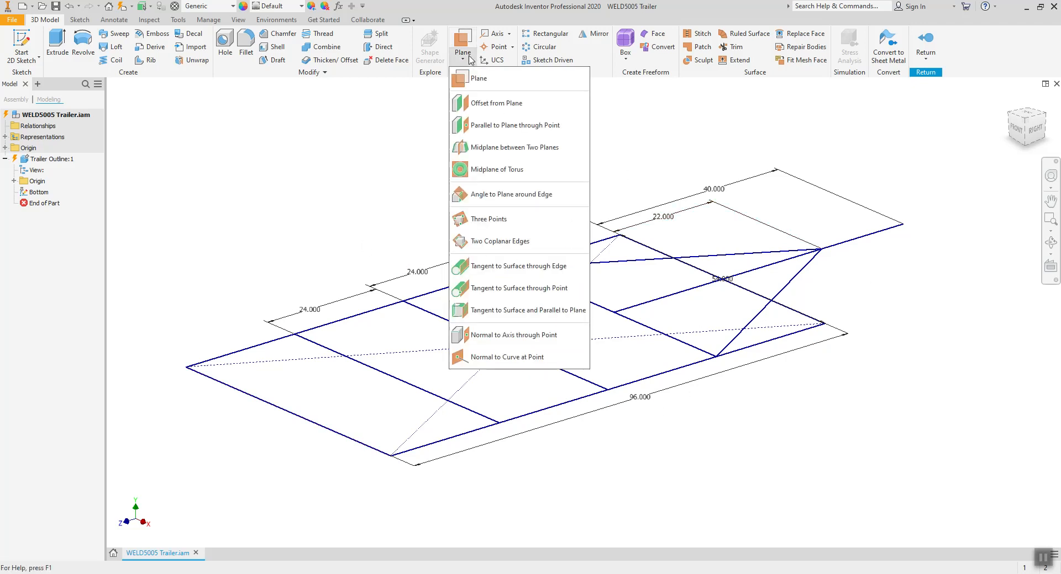
click(516, 104)
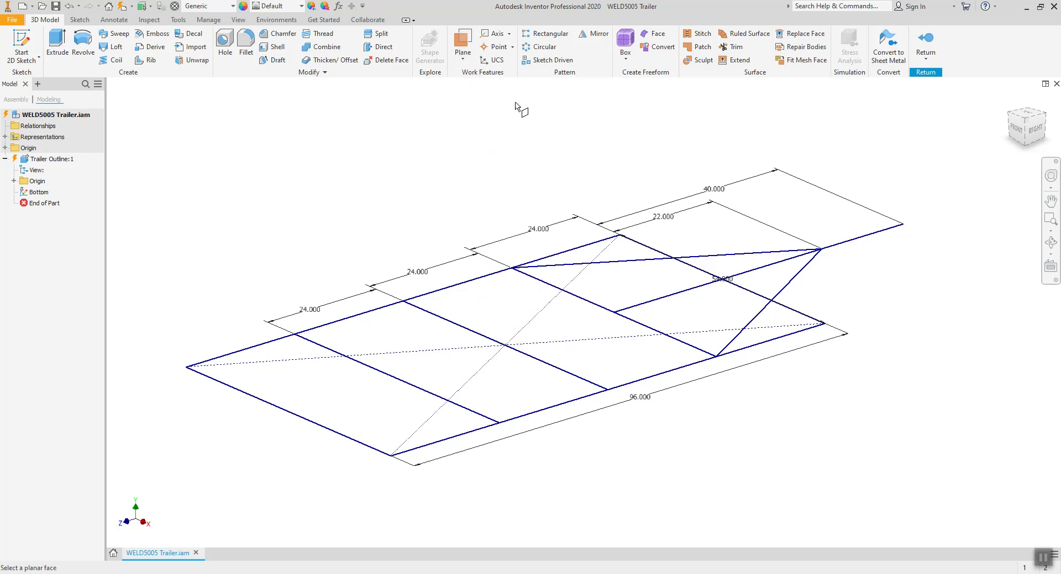
click(14, 182)
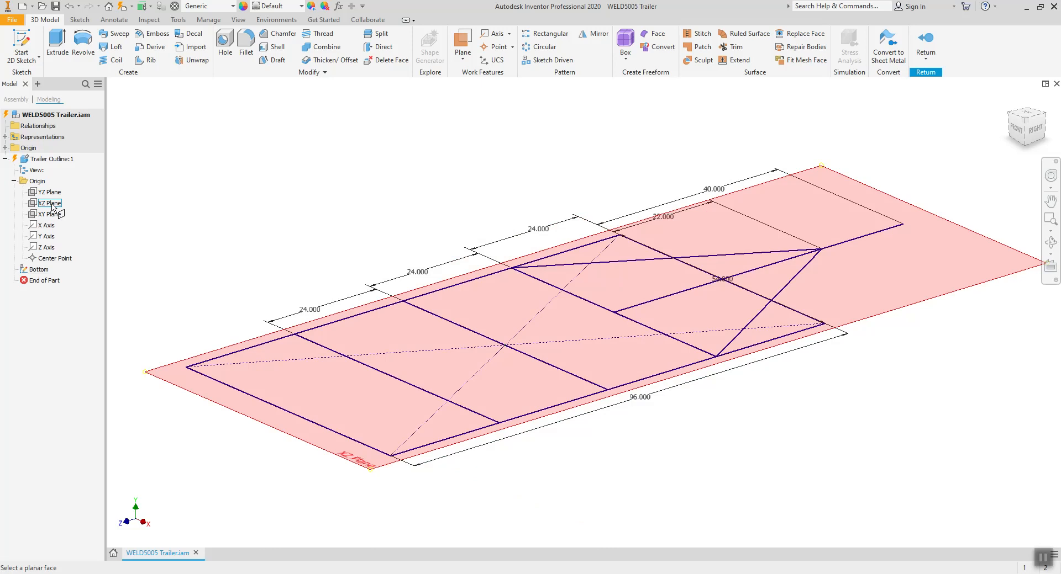
click(50, 203)
text(18)
key(Return)
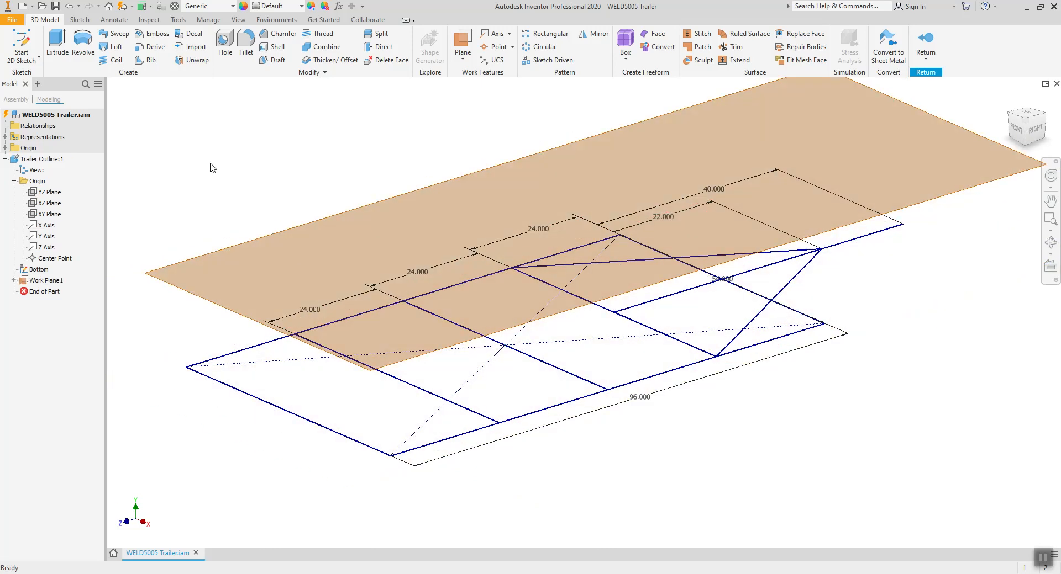
Step: Rename the offset work plane above the bottom frame to "Upper"
mouse_move(597, 258)
shift+middle_down()
mouse_move(590, 238)
mouse_move(588, 261)
shift+middle_up()
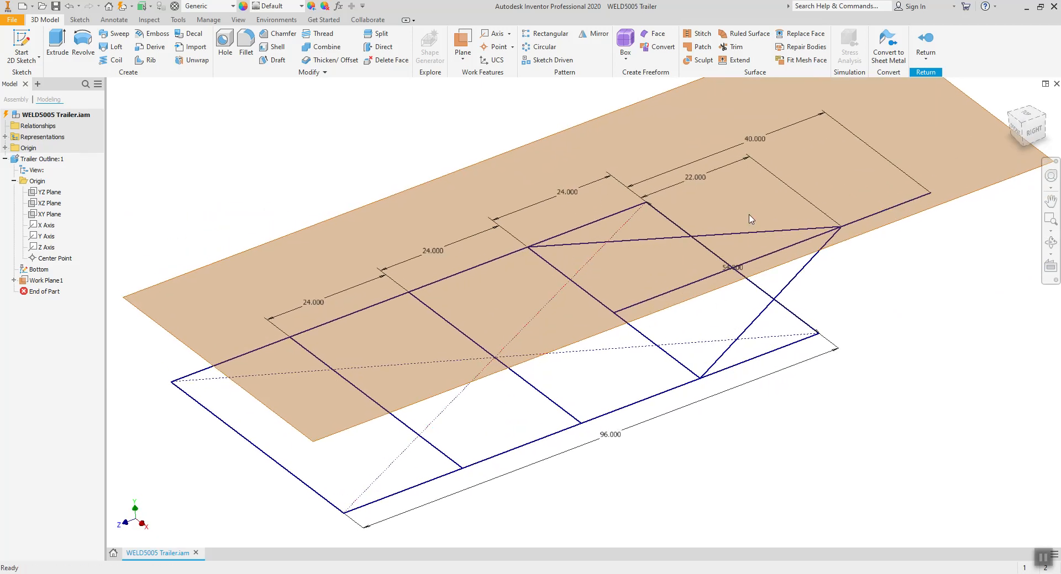
click(49, 280)
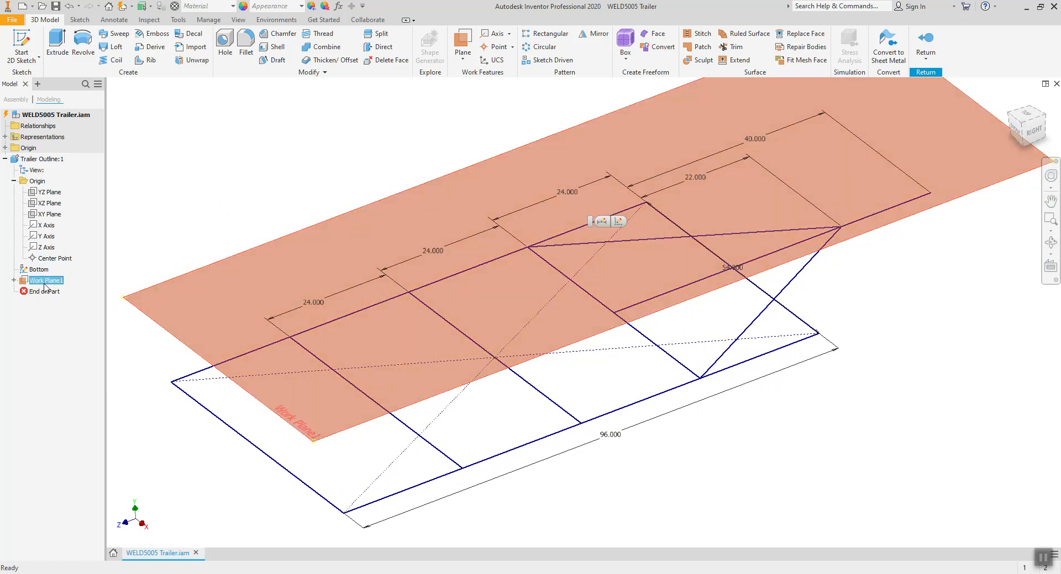
text(Upper)
key(Return)
click(116, 252)
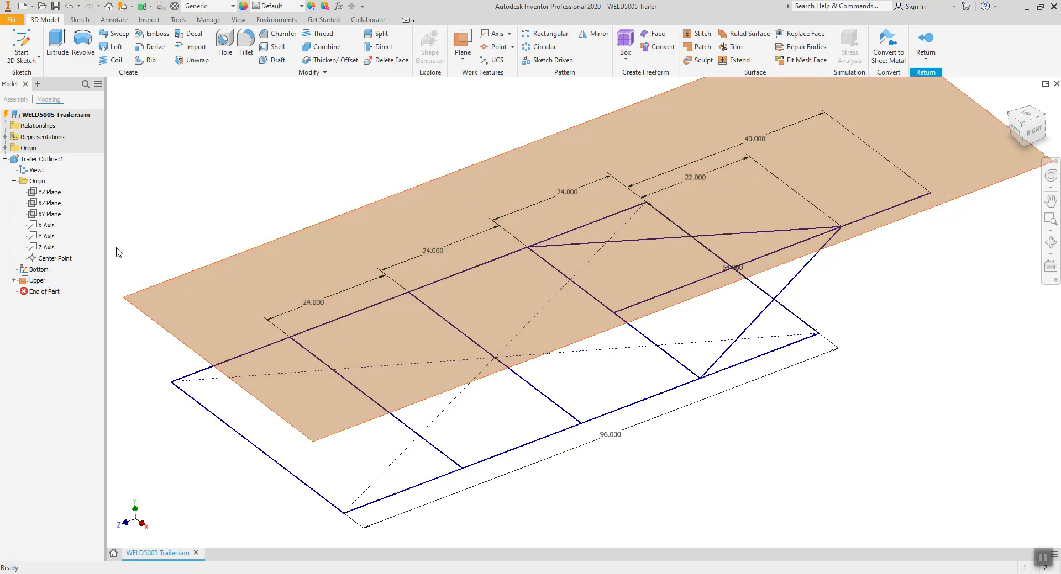
Step: Start a new 2D sketch on the Upper work plane
scroll(188, 216, up, 3)
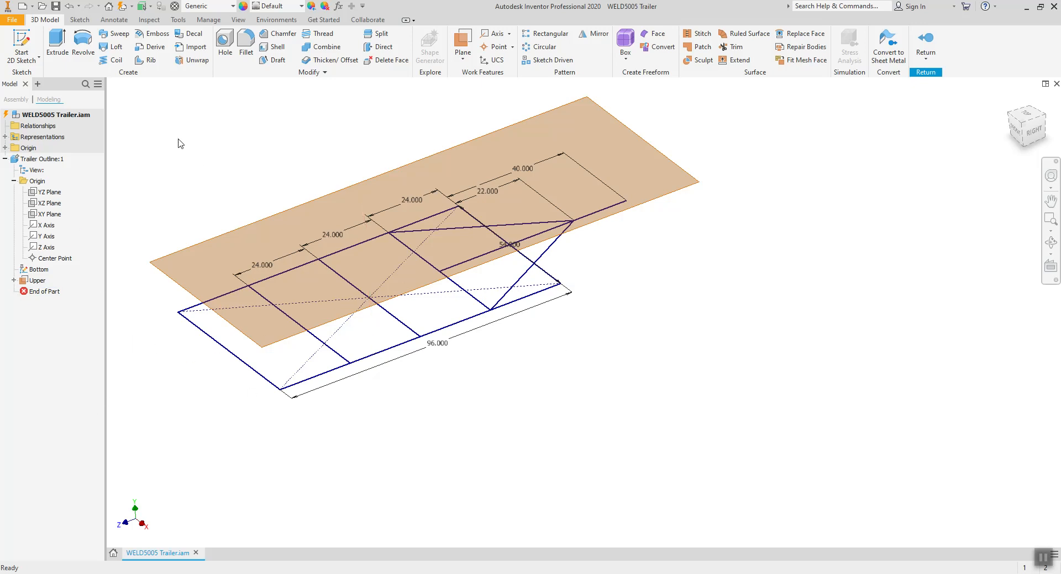
click(22, 43)
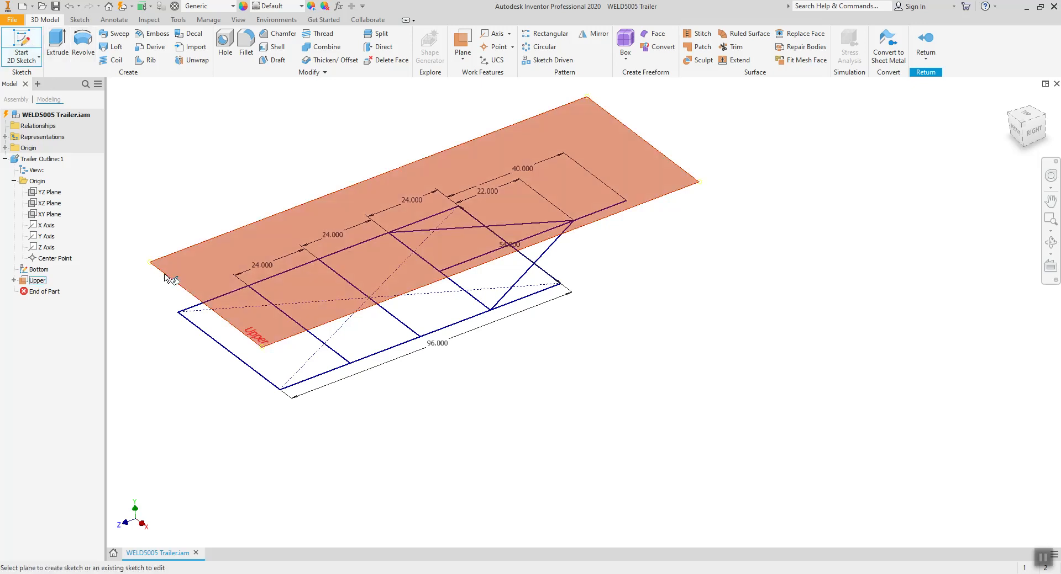
click(164, 275)
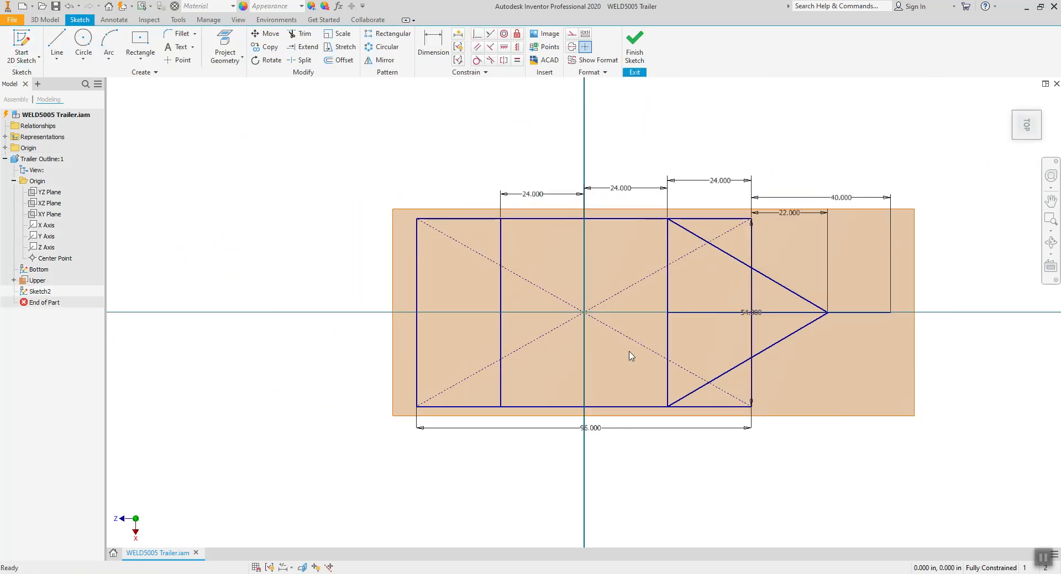
scroll(632, 356, up, 2)
scroll(552, 355, up, 2)
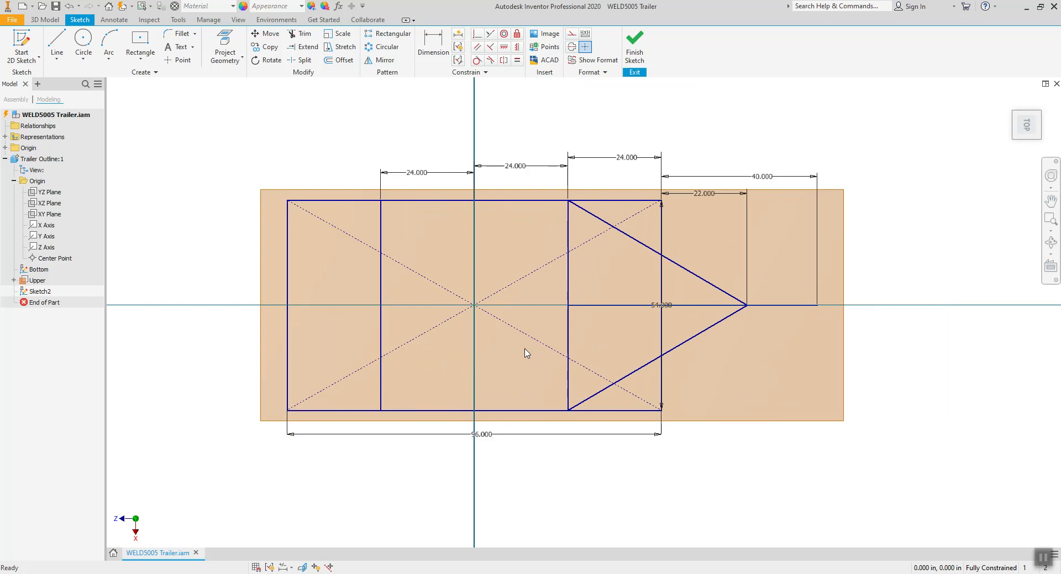
Step: Draw a center rectangle at the sketch origin, 54 in wide by 96 in long, matching the bottom frame
click(140, 44)
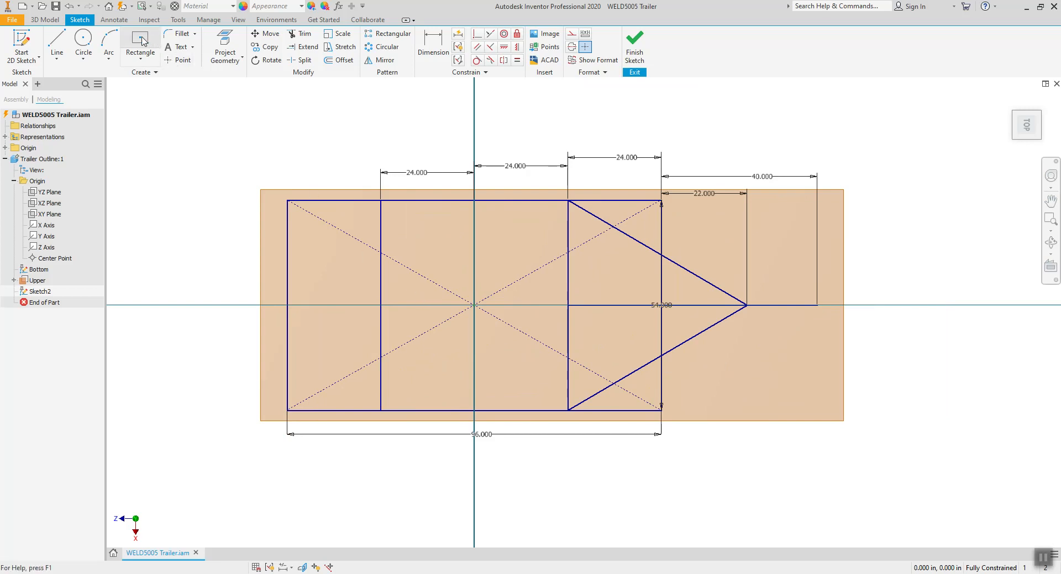
click(474, 305)
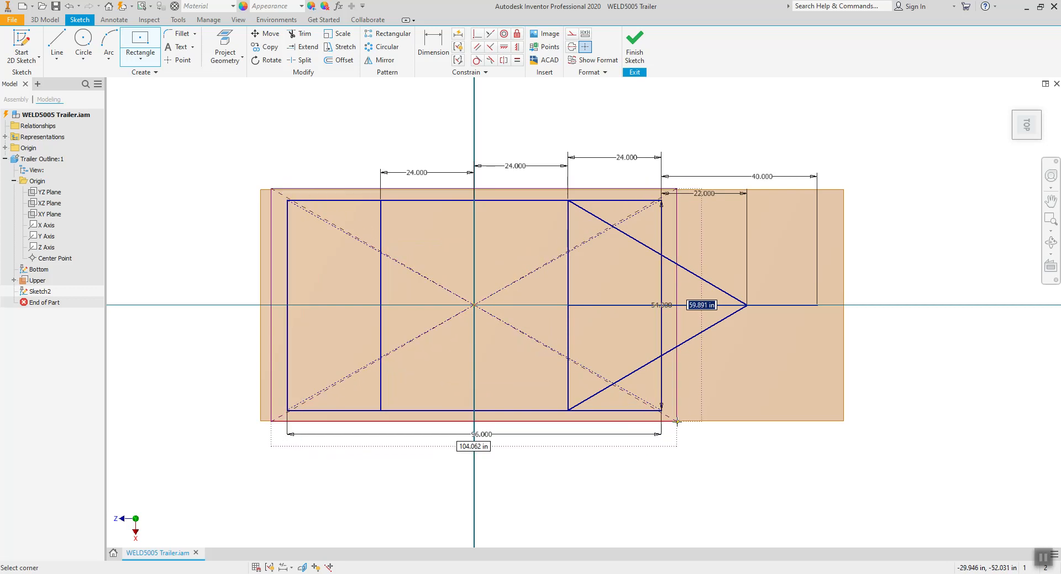
text(54)
key(Tab)
text(96)
key(Return)
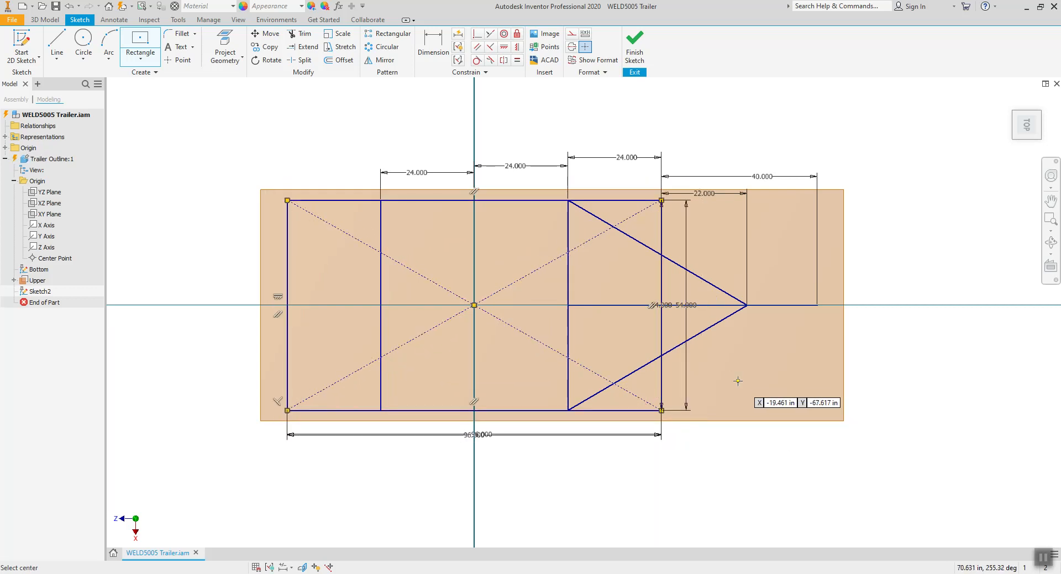
Step: Fillet the upper rectangle's tongue-end corner on the negative X side with a 5 in radius
mouse_move(722, 492)
shift+middle_down()
mouse_move(727, 339)
mouse_move(465, 360)
shift+middle_up()
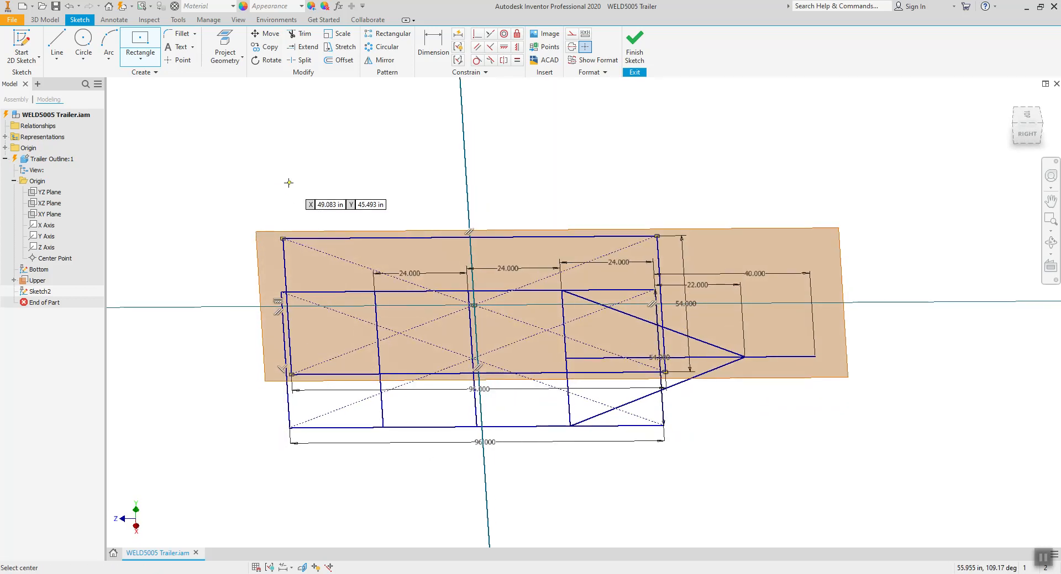
mouse_move(541, 249)
shift+middle_down()
mouse_move(684, 341)
mouse_move(703, 336)
shift+middle_up()
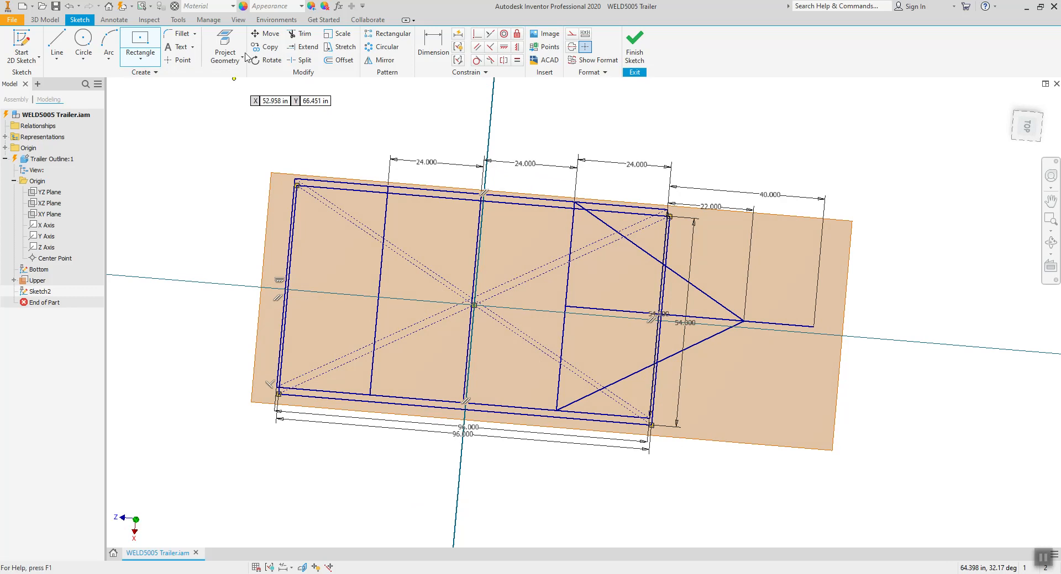
click(170, 37)
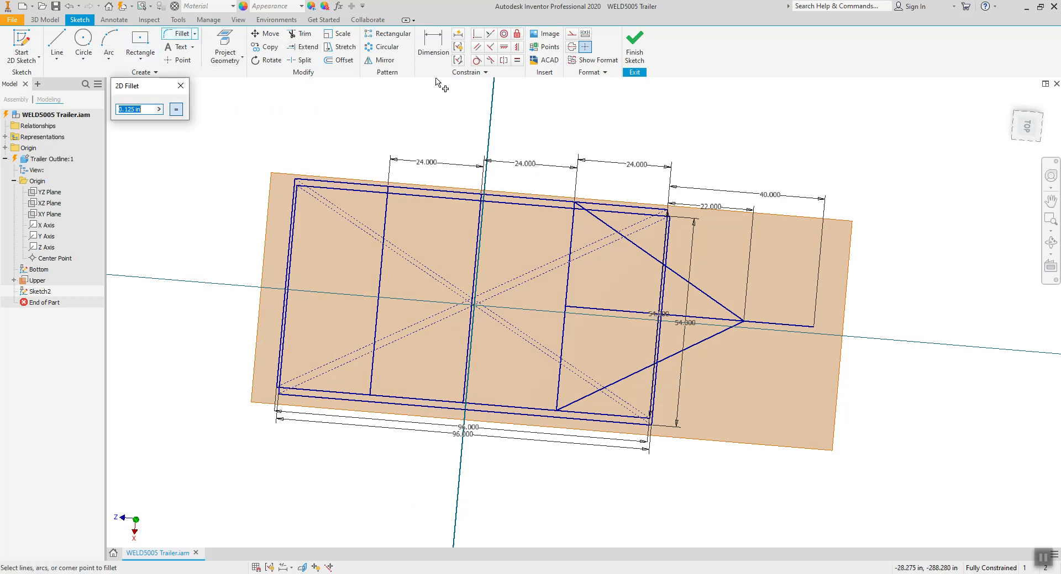
text(5)
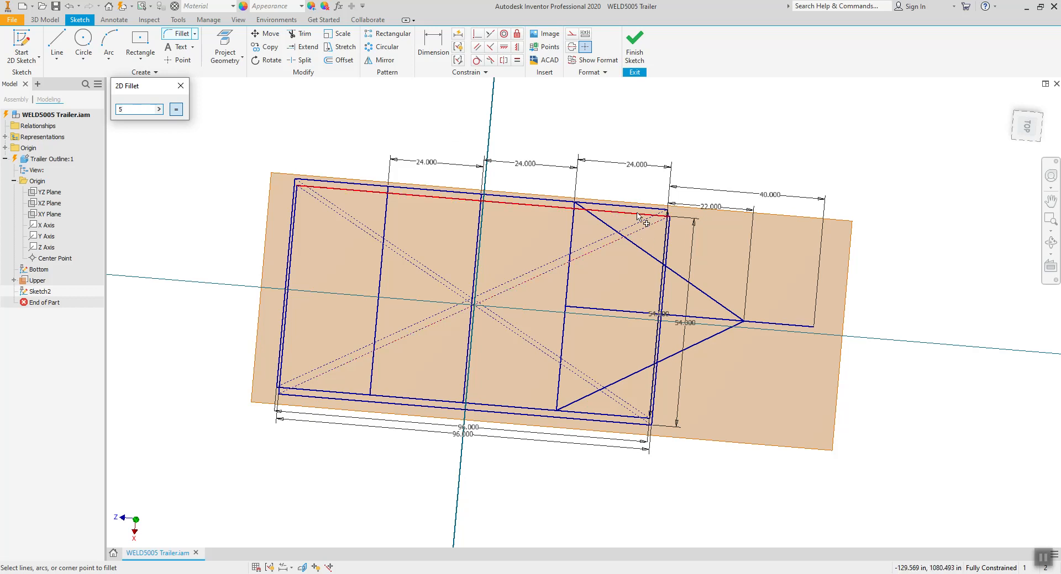
scroll(641, 213, up, 4)
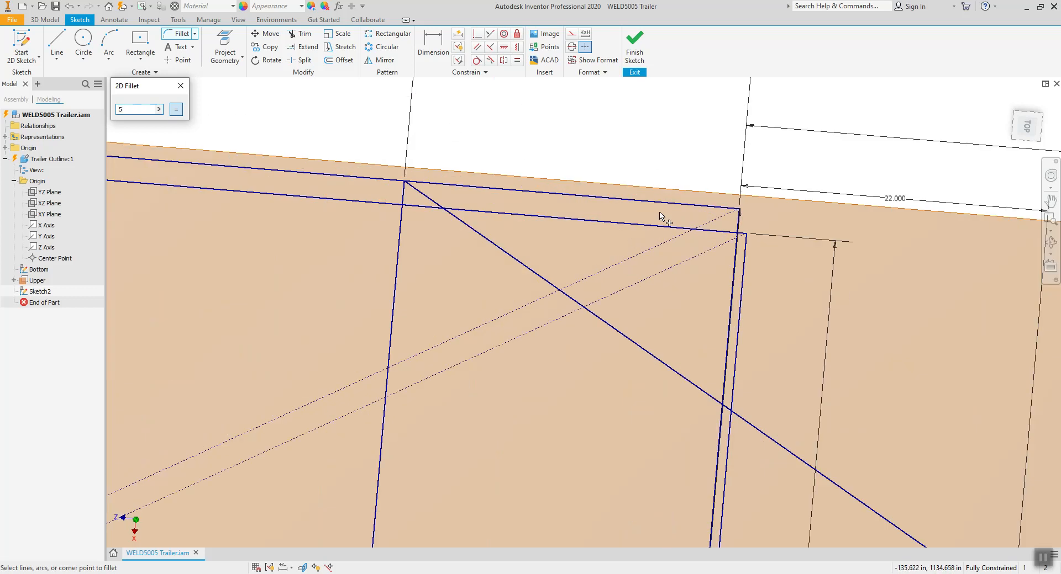
scroll(663, 220, down, 3)
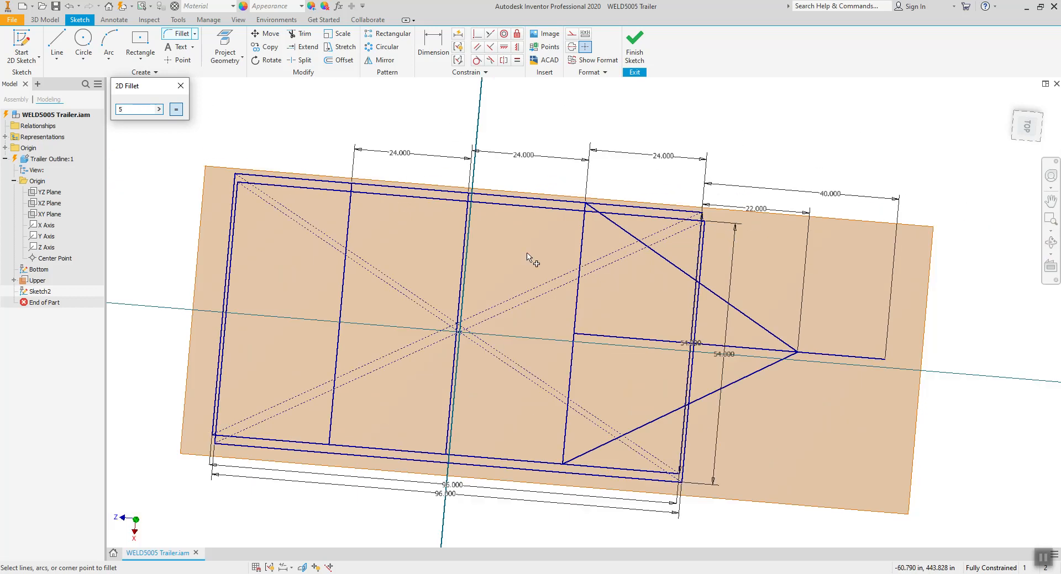
click(1026, 126)
scroll(618, 285, up, 5)
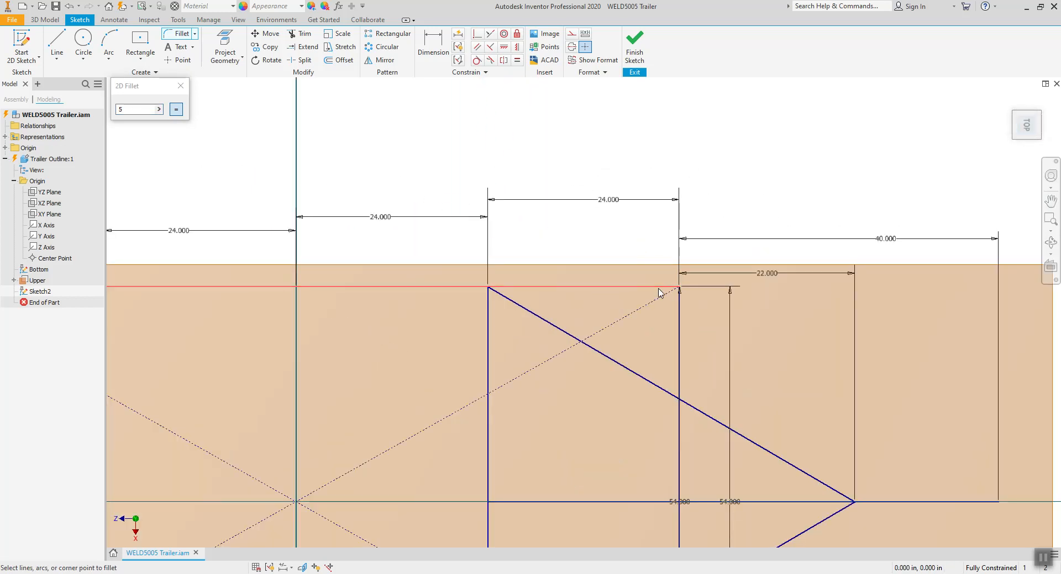
click(681, 308)
Step: Add a 5 in fillet to the upper rectangle's other tongue-end corner, on the positive X side
scroll(695, 313, down, 5)
scroll(661, 383, up, 6)
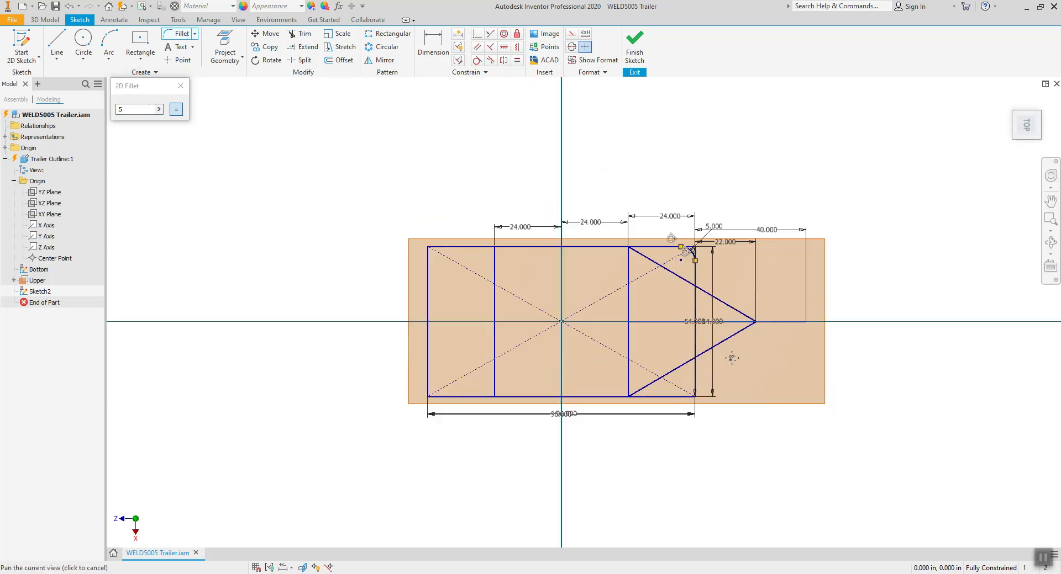
click(654, 378)
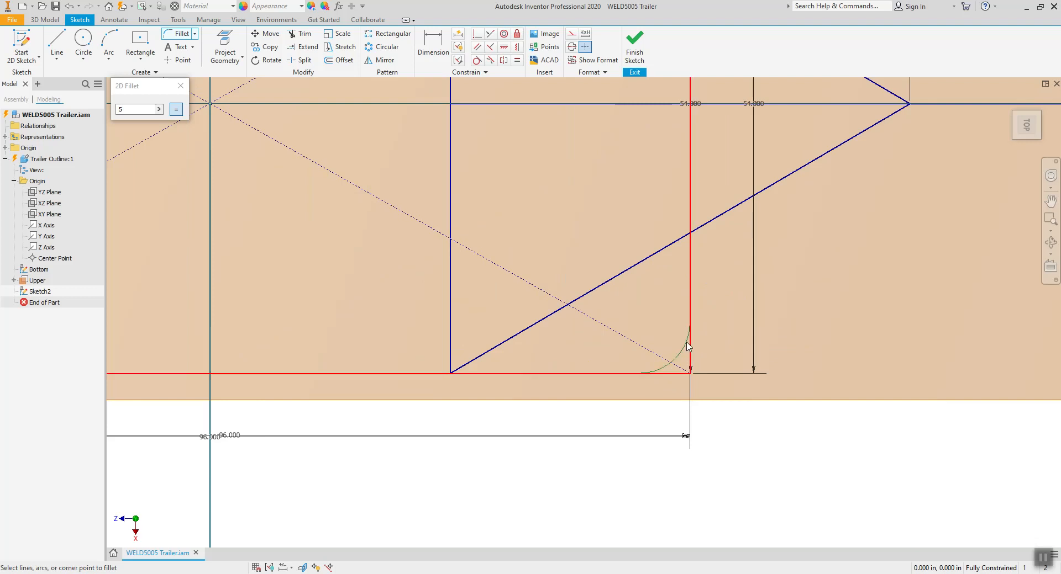
click(691, 350)
scroll(723, 331, down, 2)
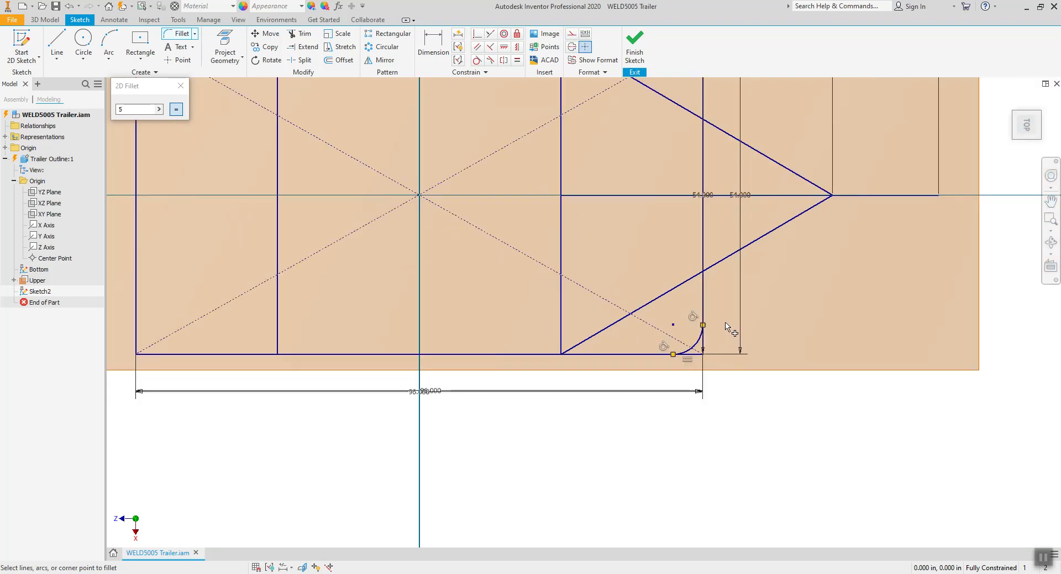
scroll(725, 323, down, 2)
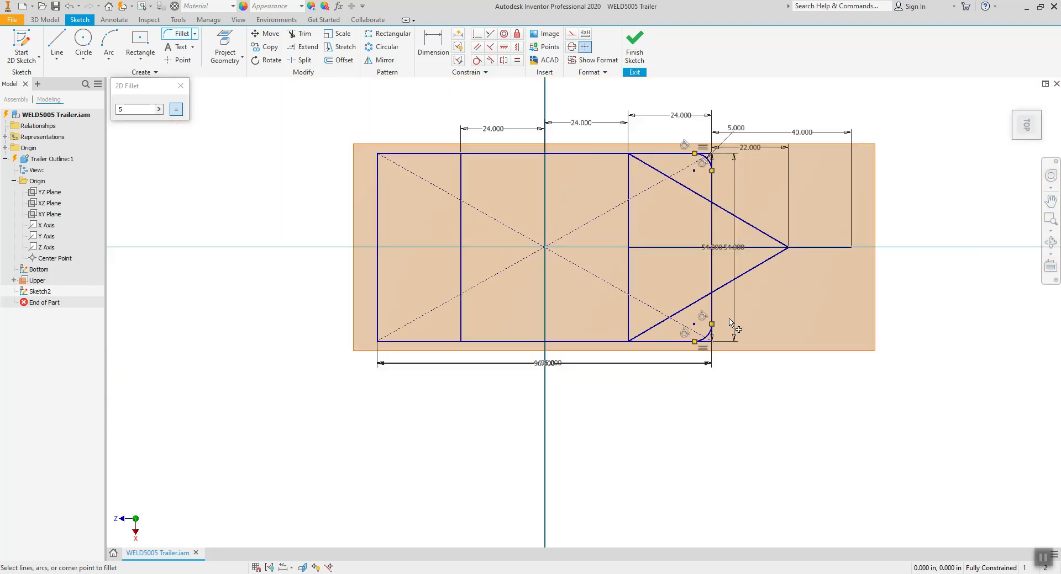
shift+middle_drag(729, 325, 716, 294)
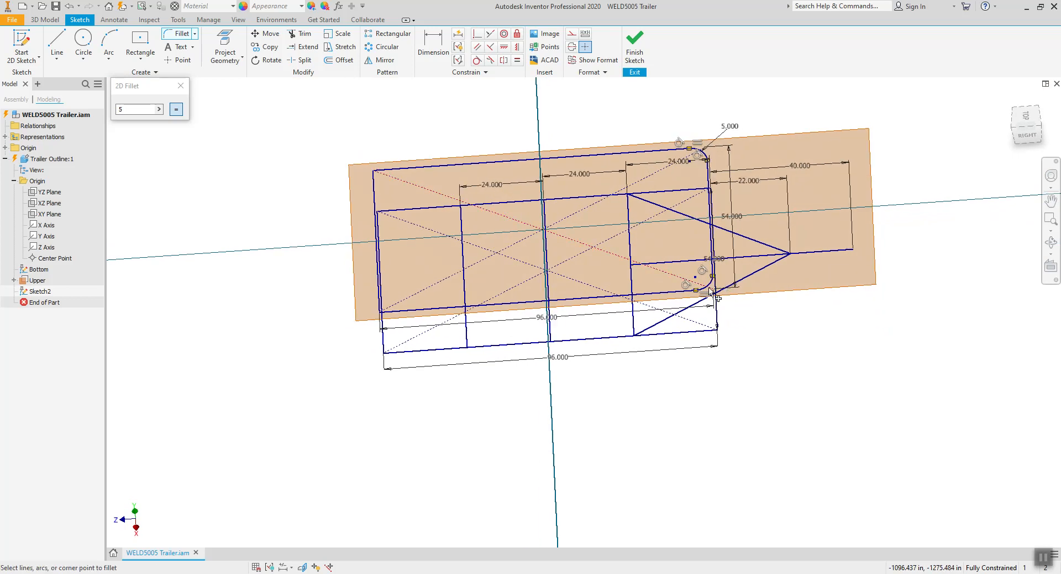
key(Escape)
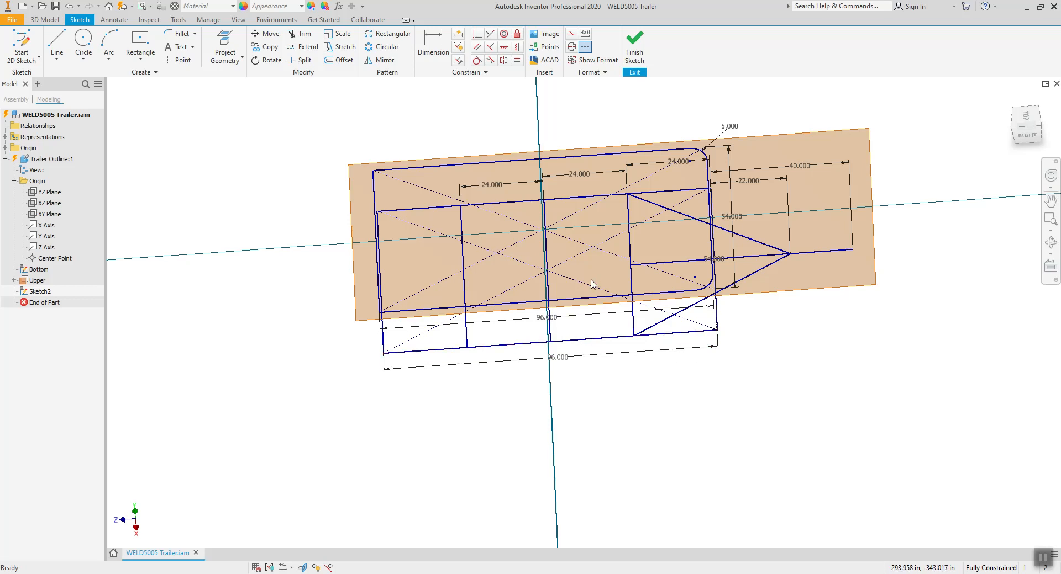
Step: Place three sketch points on the upper rectangle's positive X edge, one above the end of each bottom crossmember
mouse_move(592, 282)
shift+middle_down()
mouse_move(580, 297)
mouse_move(635, 243)
mouse_move(497, 298)
shift+middle_up()
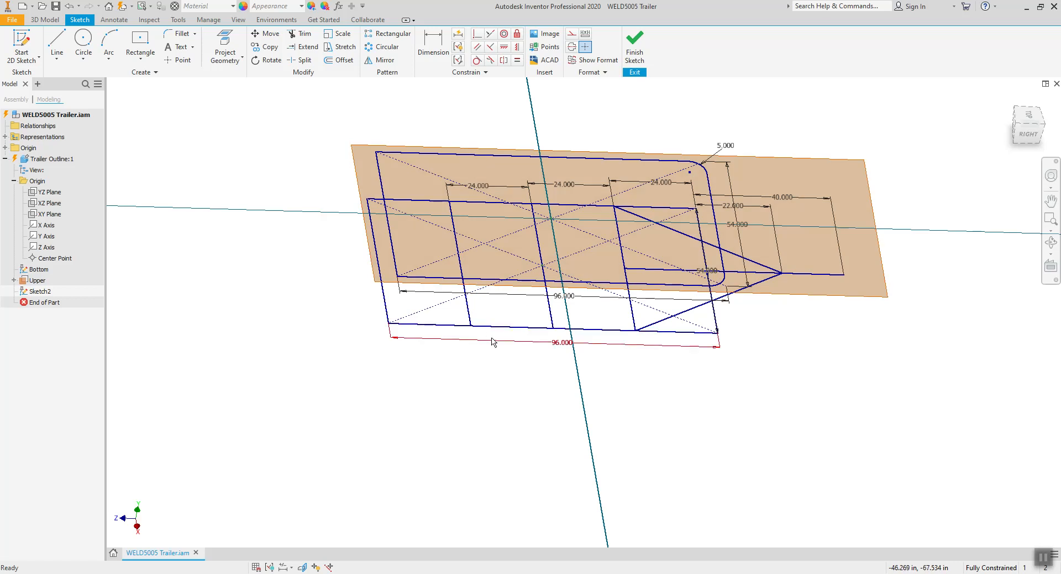
click(1026, 117)
scroll(475, 381, down, 5)
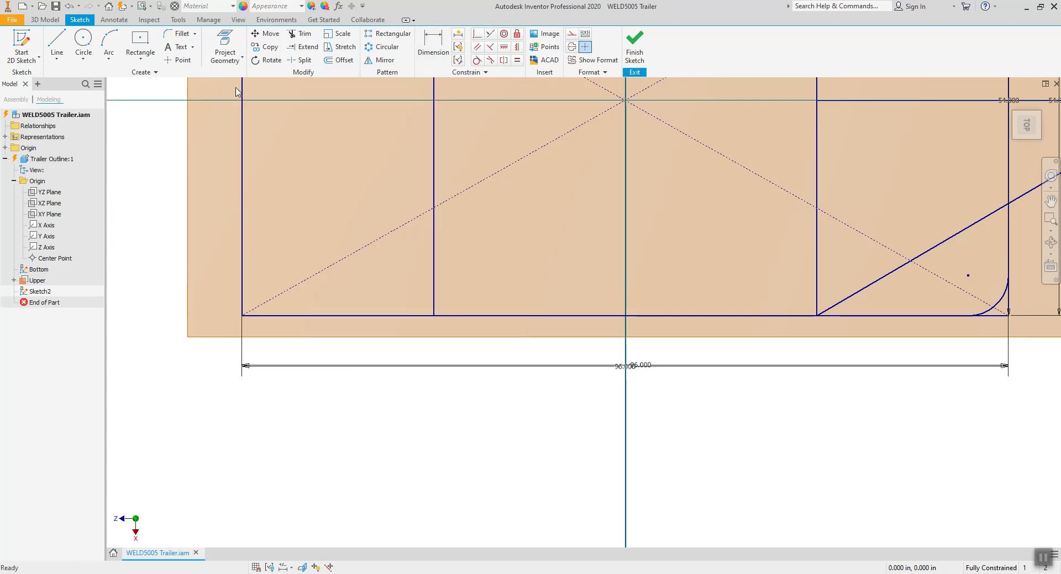
click(179, 60)
click(433, 316)
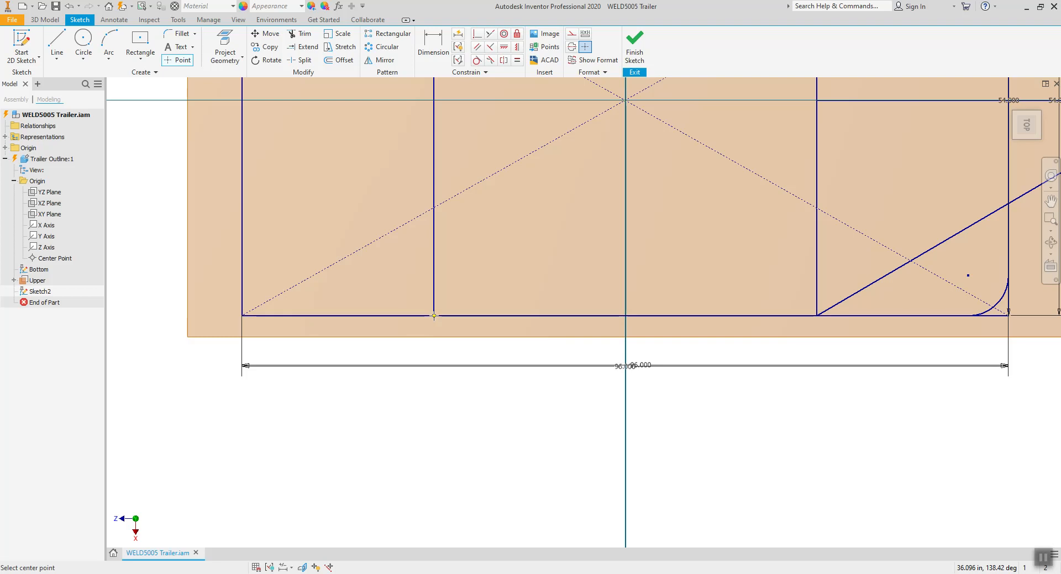
click(625, 316)
click(816, 316)
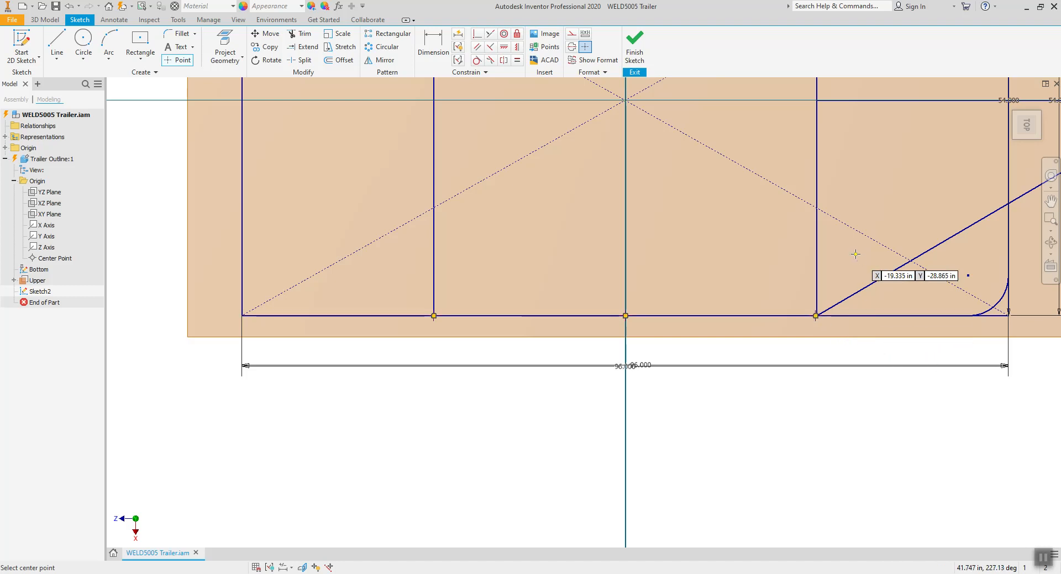
Step: Place three matching sketch points on the upper rectangle's negative X edge, in line with the bottom crossmembers
middle_drag(860, 260, 853, 474)
click(426, 99)
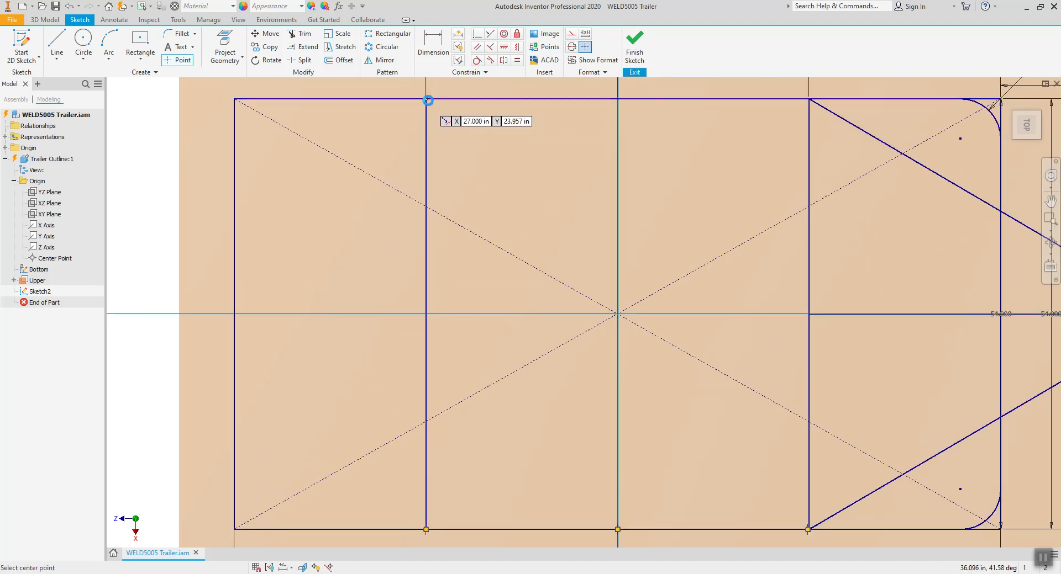
click(618, 98)
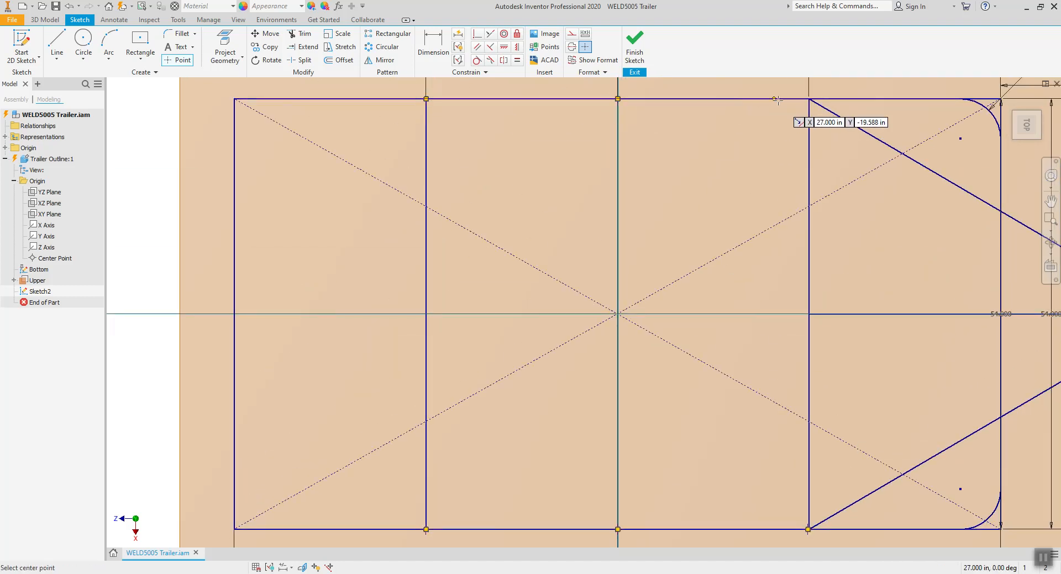
click(808, 98)
key(Escape)
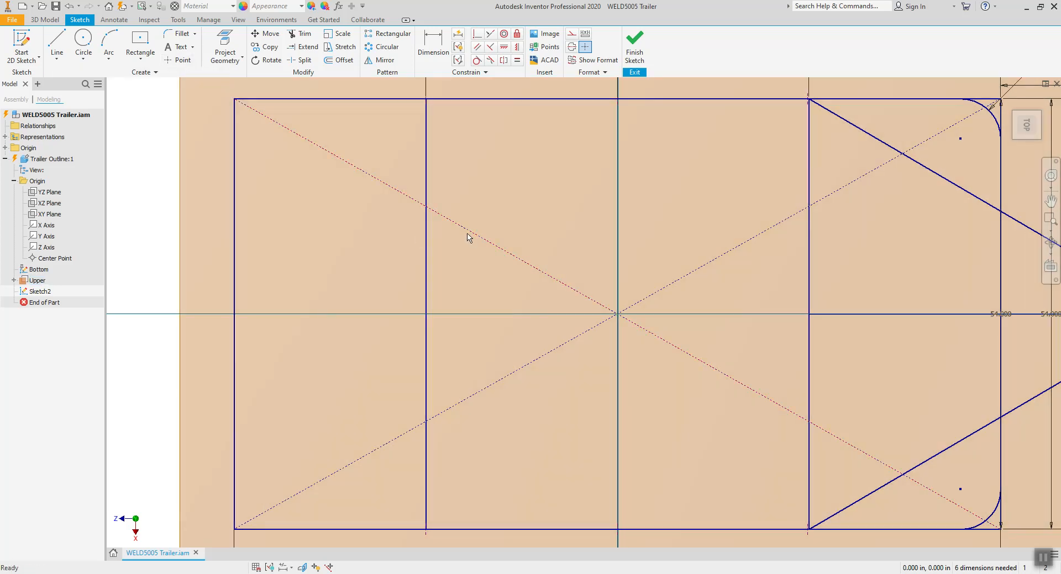
Step: Dimension the negative X edge's point nearest the tongue 24 in from the upper rectangle's tongue-end edge
key(d)
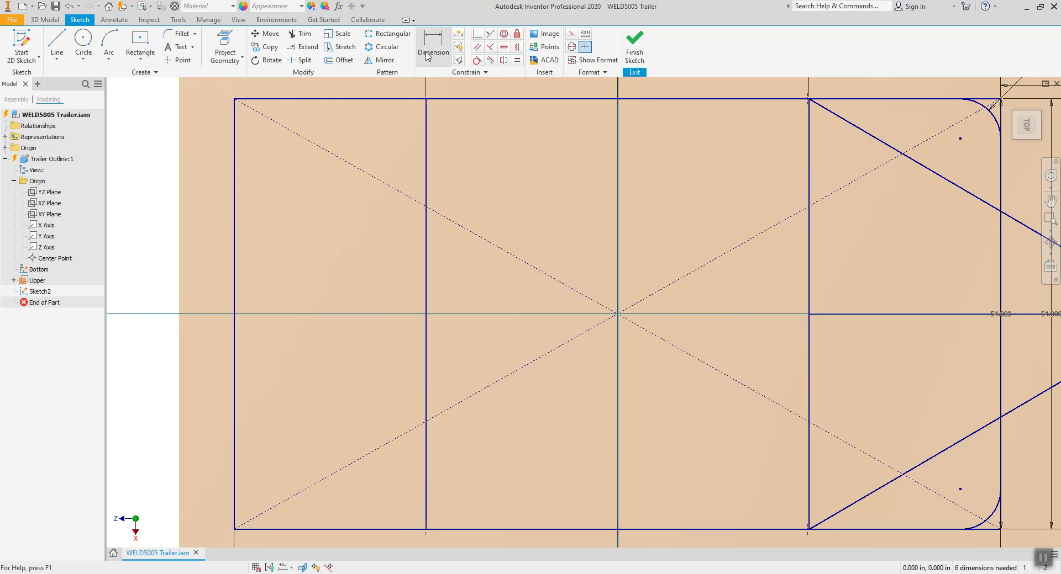
click(1001, 143)
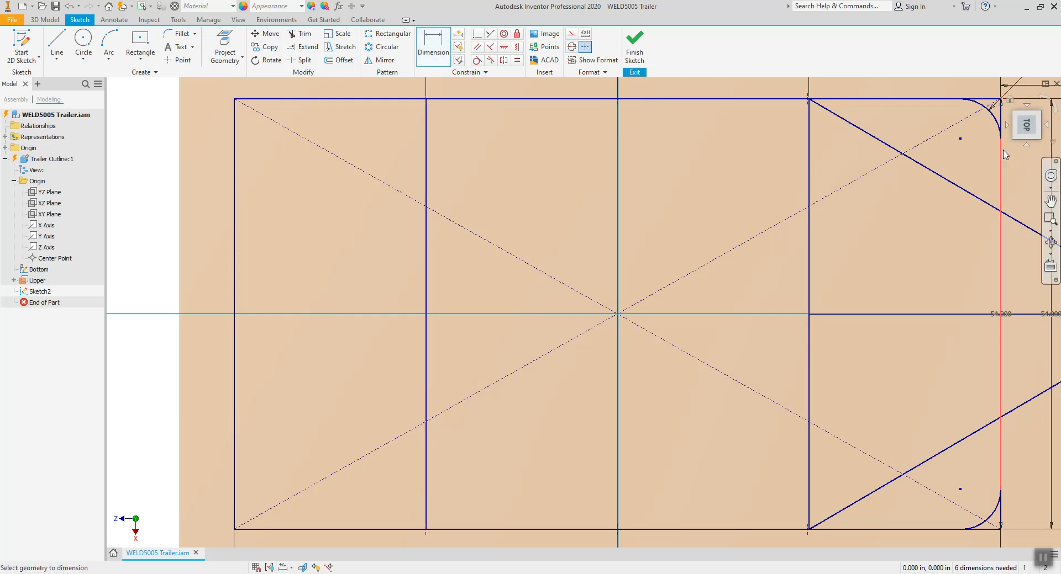
click(809, 109)
click(848, 90)
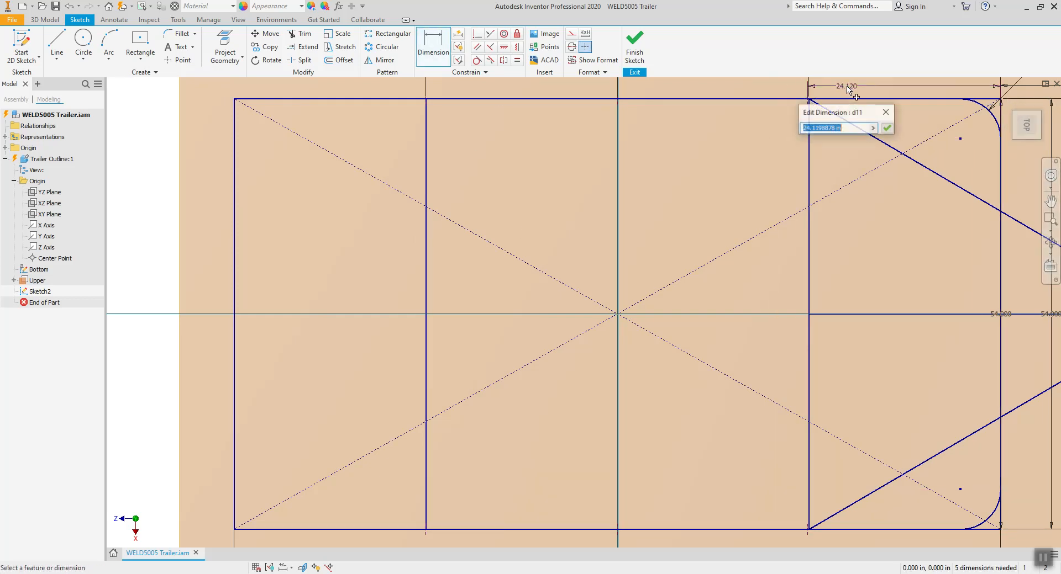
text(24)
key(Return)
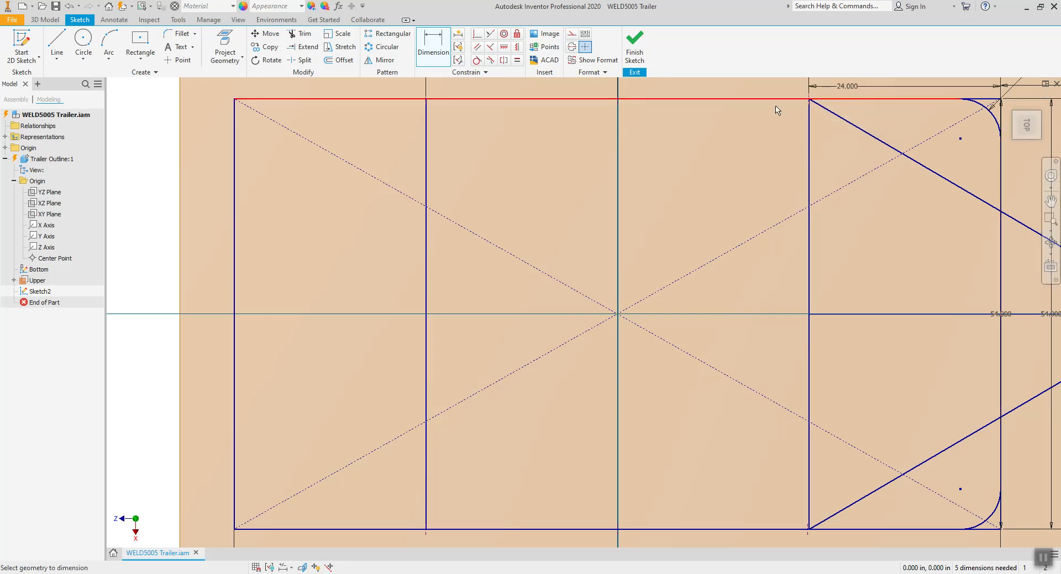
Step: Dimension the two remaining spacings between the negative X edge's sketch points, each set equal to the first 24 in dimension, d11
click(625, 100)
click(674, 90)
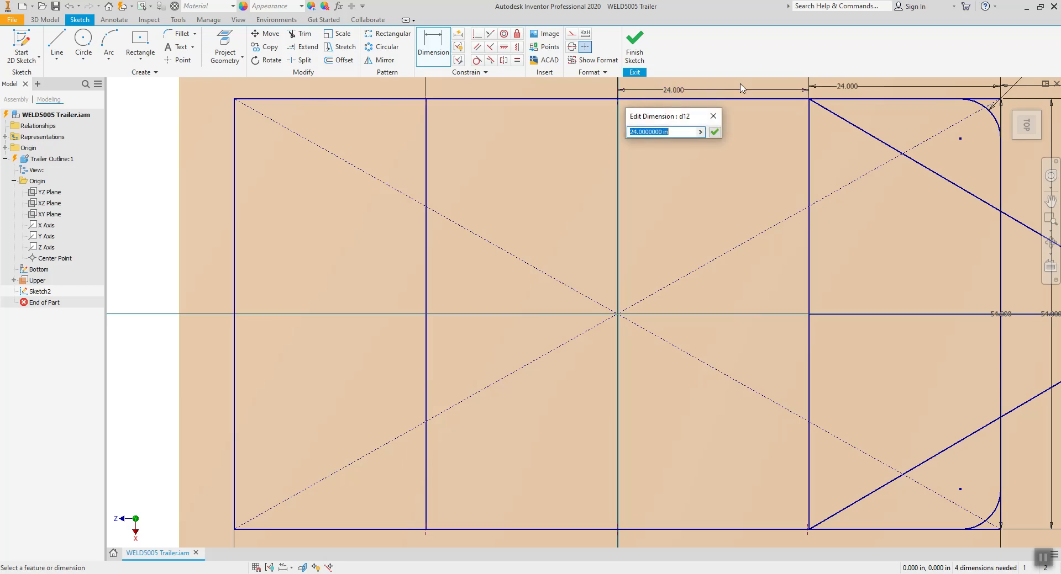
text(d11)
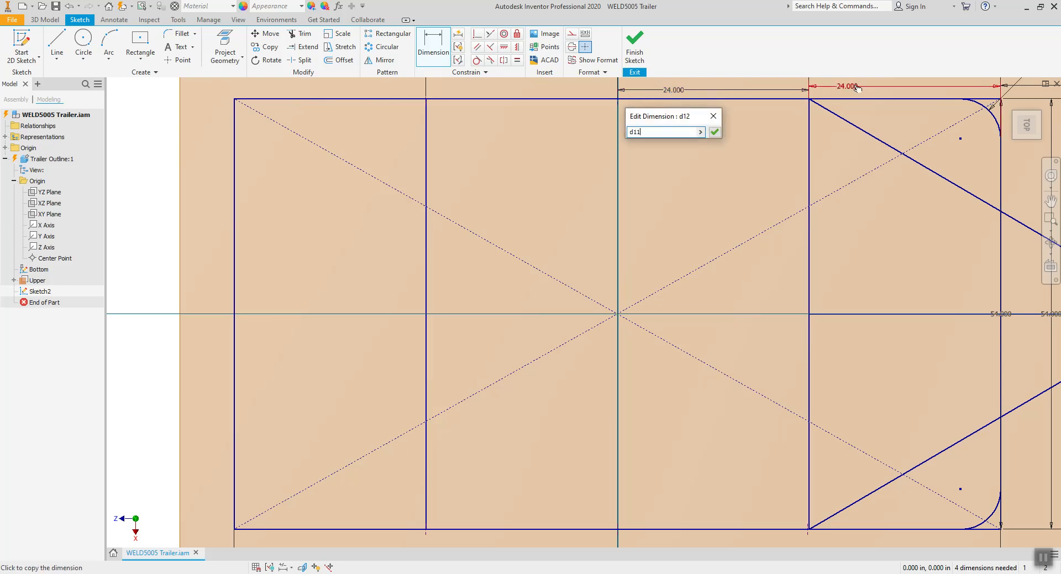
key(Return)
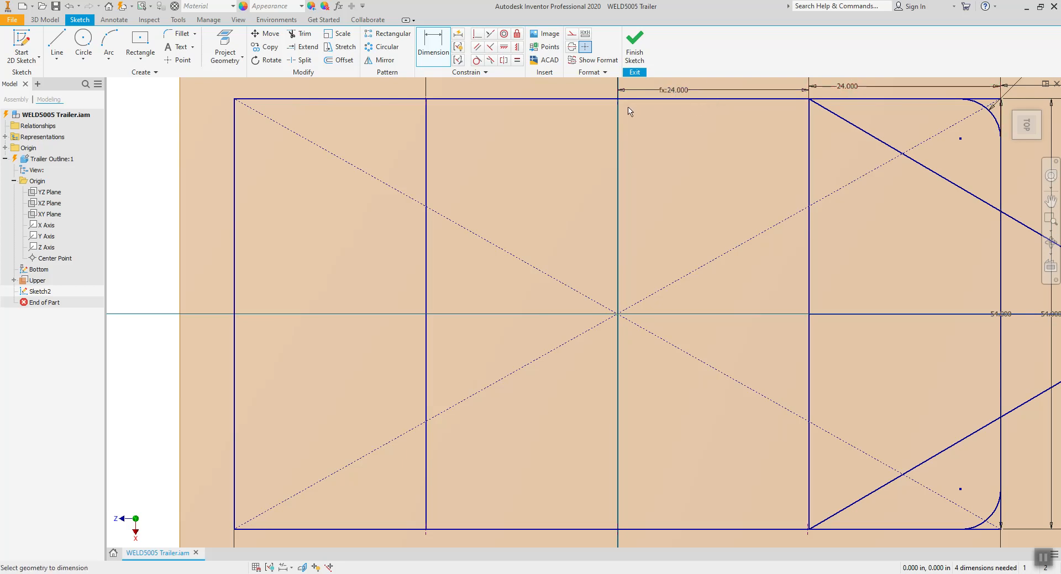
click(619, 104)
click(428, 104)
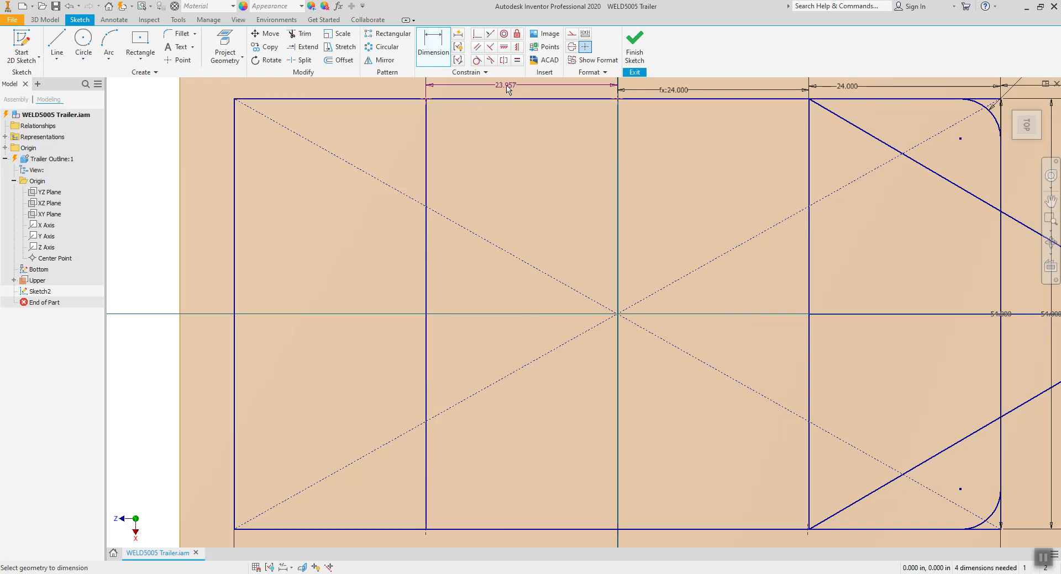
click(541, 90)
click(857, 89)
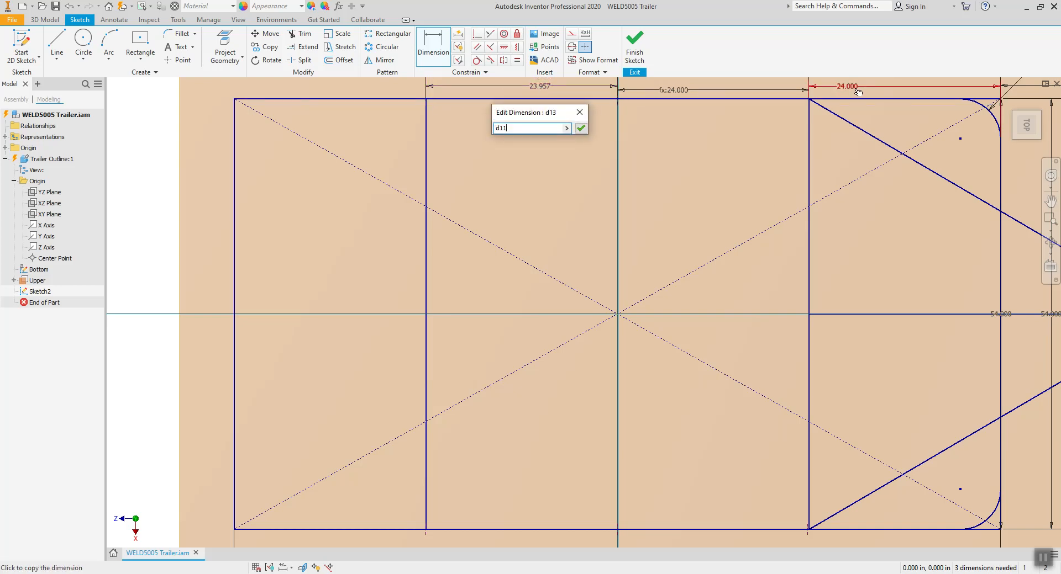
key(Return)
Step: Test the linked point spacings by setting dimension d11 to 23 in and restoring it to 24 in
double_click(855, 89)
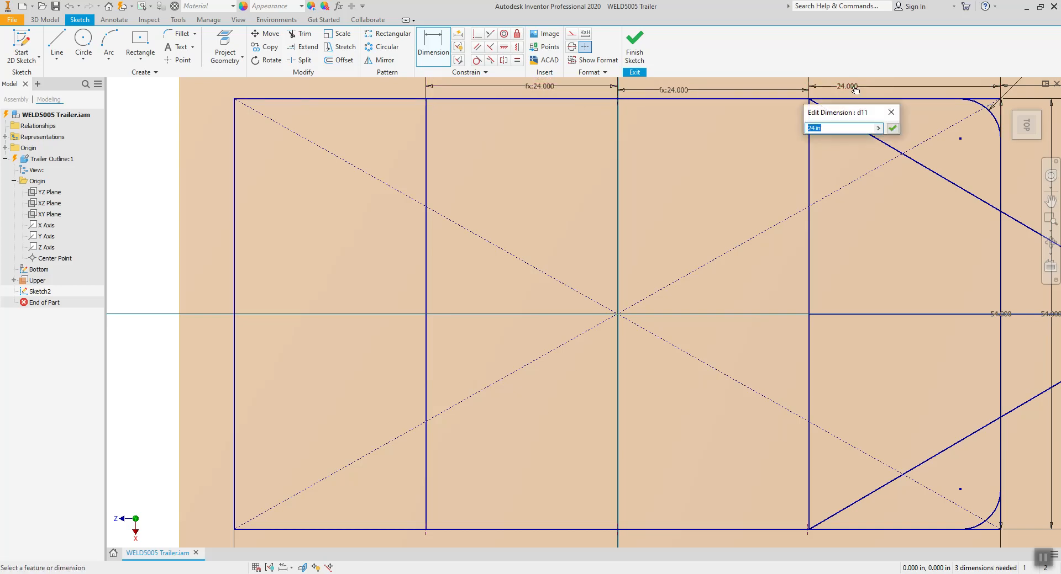
text(23)
key(Return)
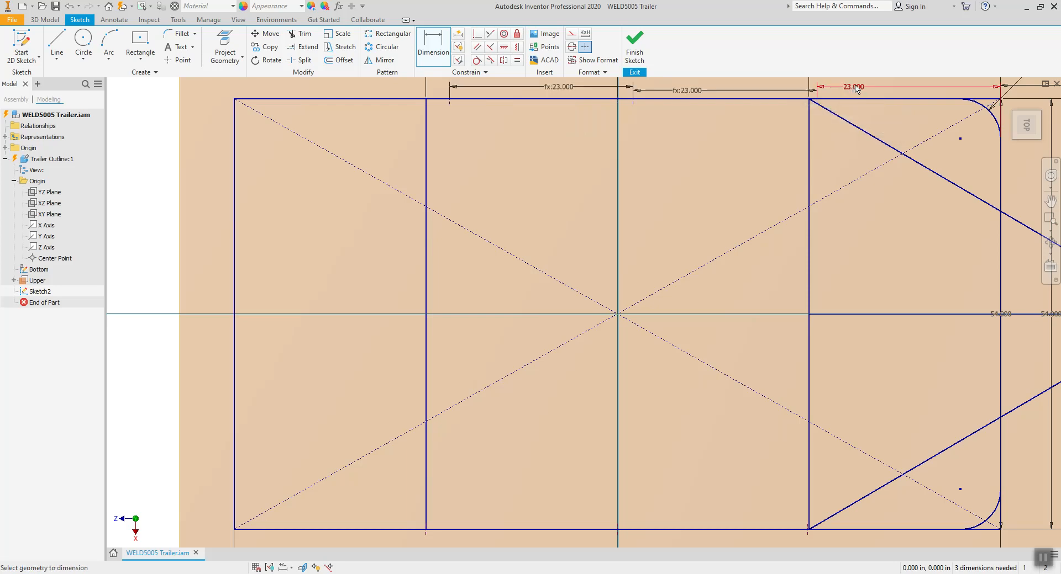
double_click(856, 89)
text(24)
key(Return)
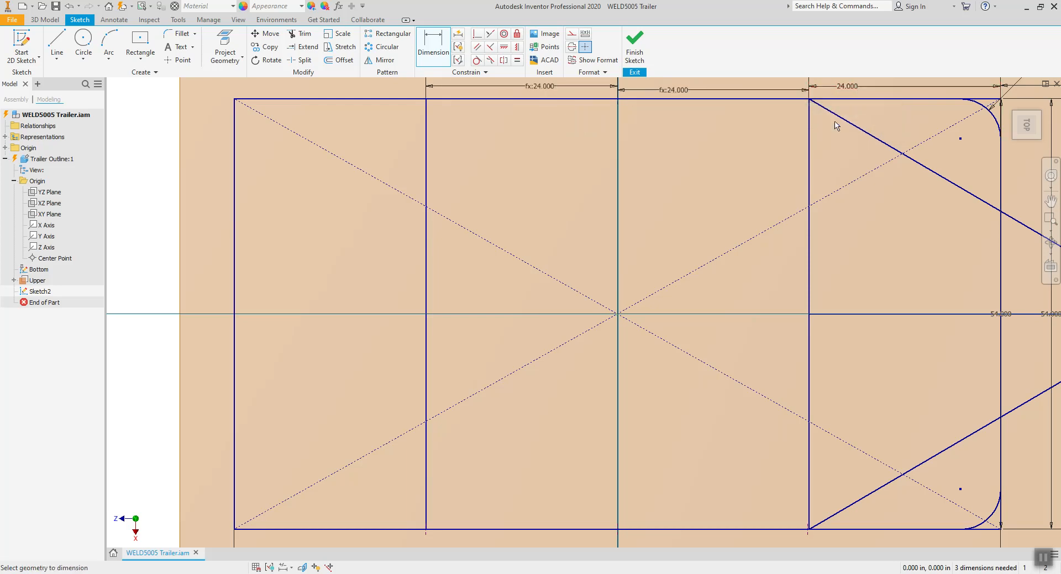
Step: Dimension the positive X edge's point nearest the tongue from the tongue-end edge, set equal to the bottom frame's 24 in dimension, d2
middle_drag(852, 227, 802, 137)
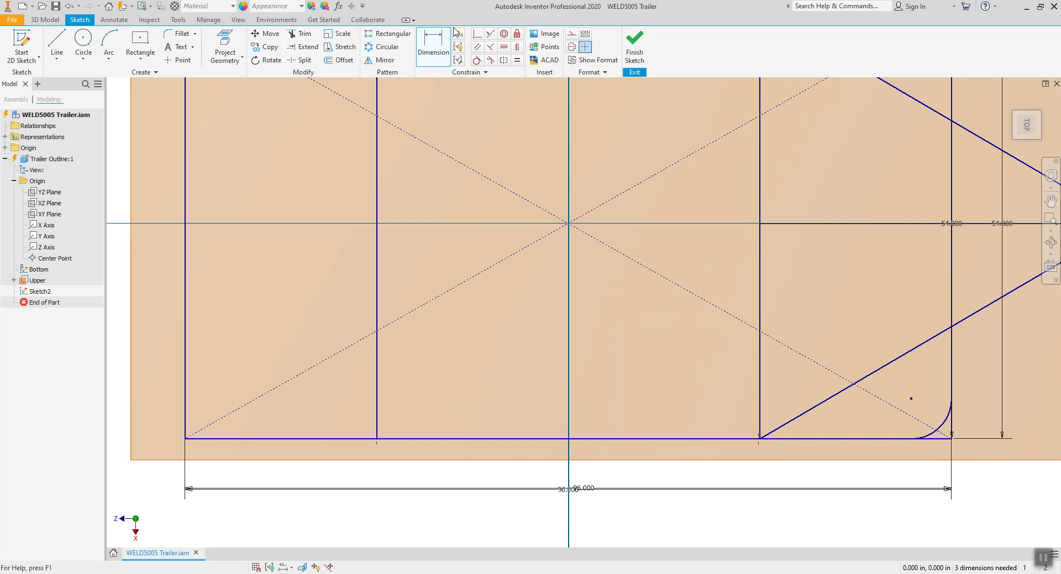
scroll(617, 232, down, 5)
scroll(621, 228, up, 3)
middle_drag(626, 224, 529, 282)
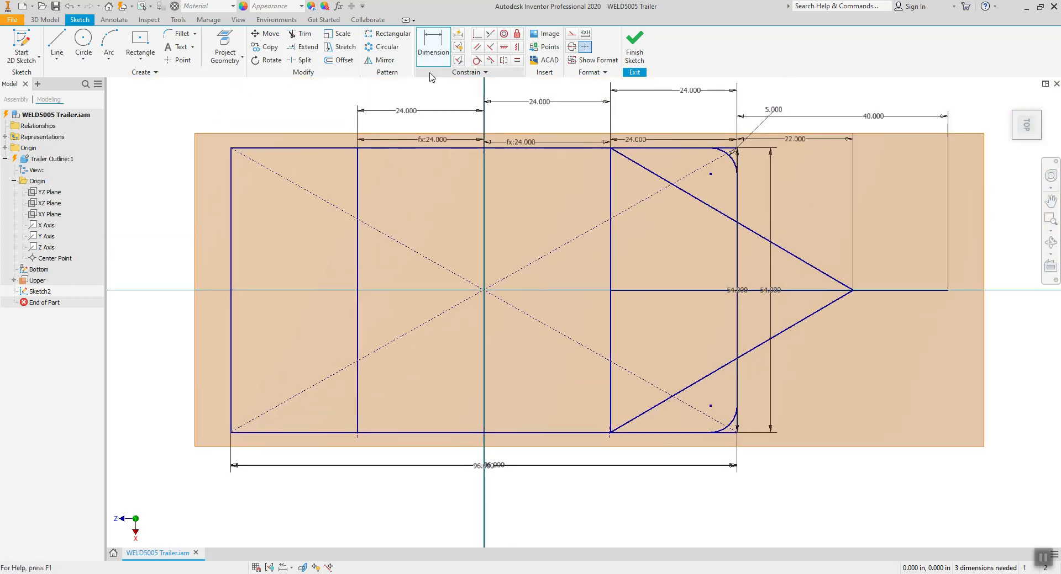
click(737, 395)
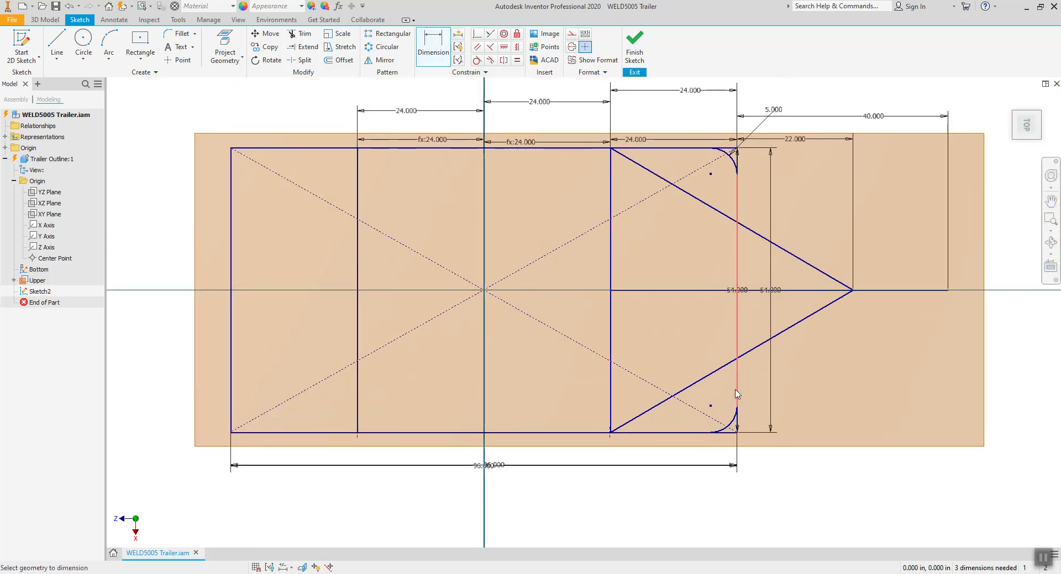
click(610, 433)
click(666, 454)
click(698, 93)
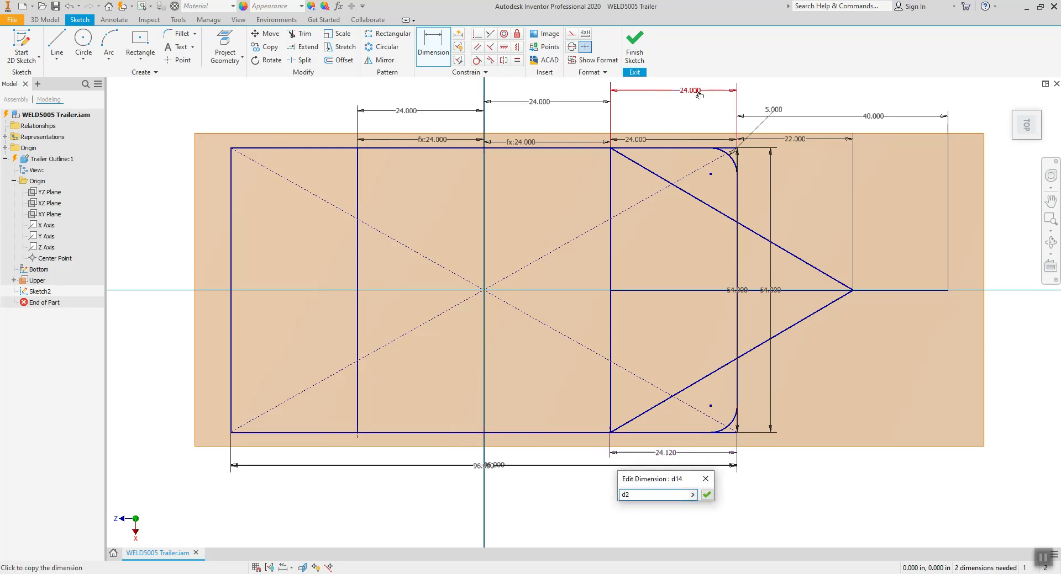
key(Return)
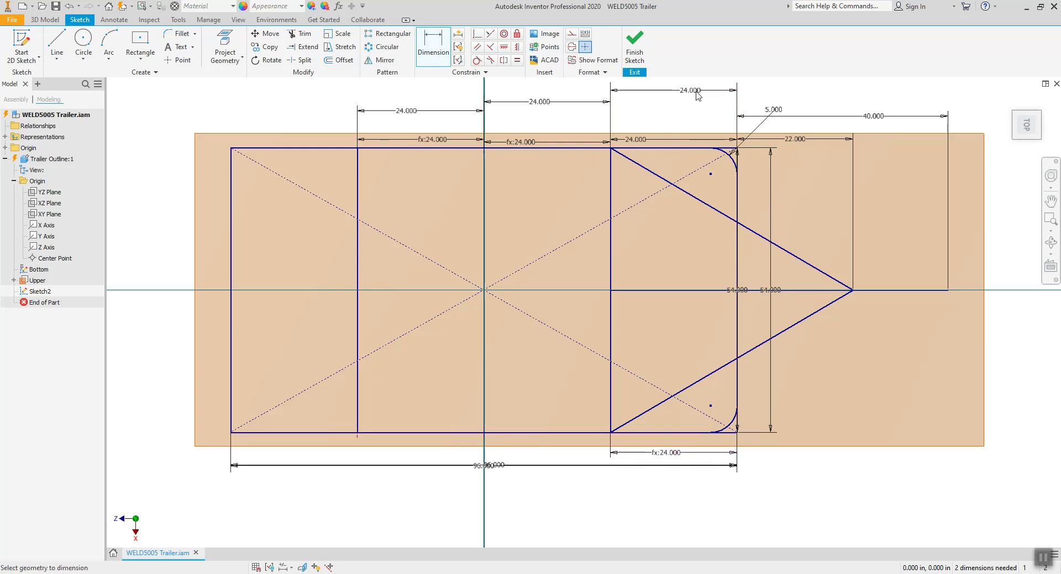
Step: Dimension the spacing between the positive X edge's middle point and its point nearest the tongue, set equal to d2
click(737, 396)
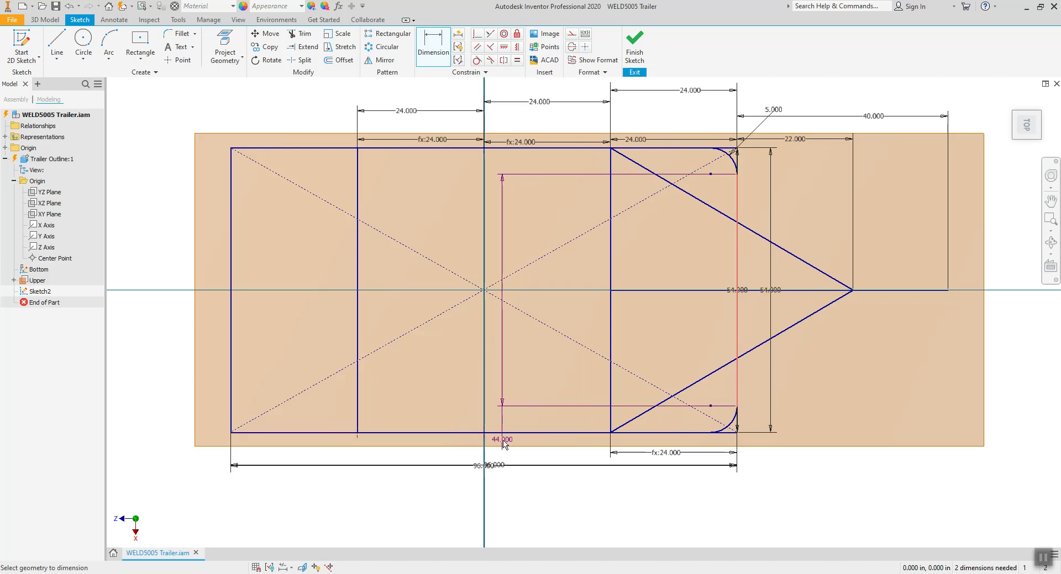
key(Escape)
click(424, 43)
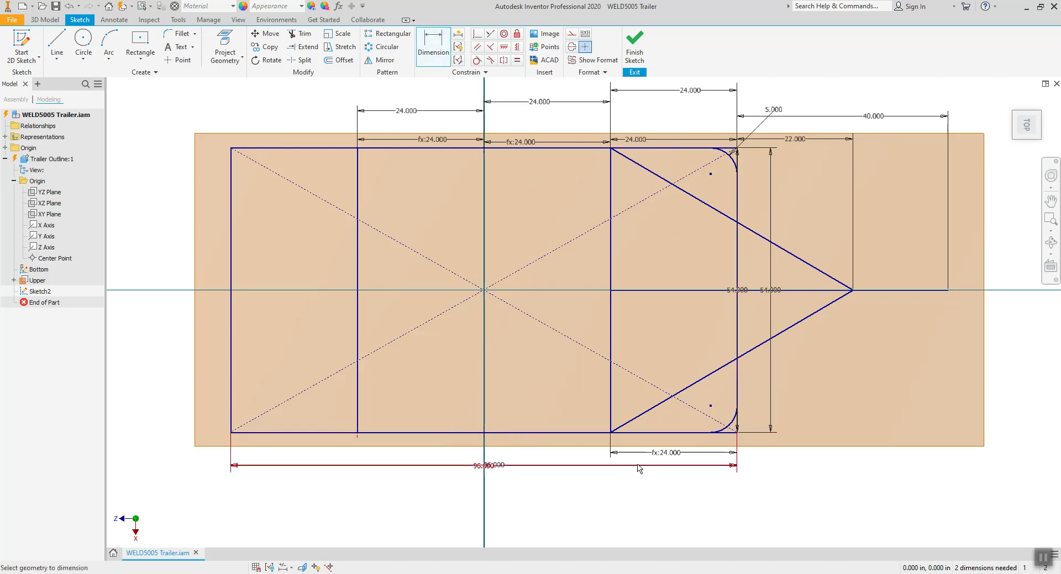
click(484, 437)
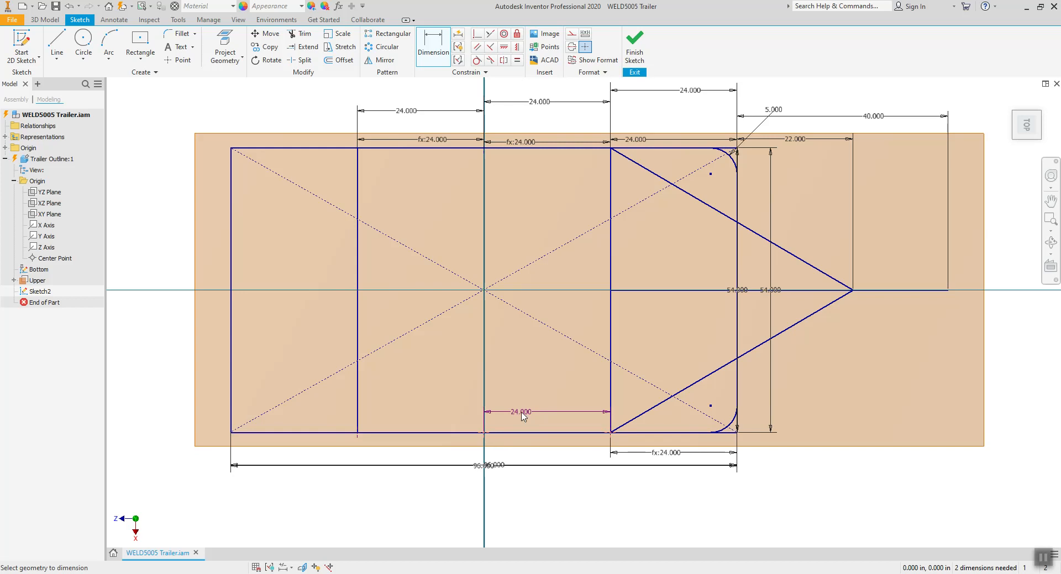
click(489, 414)
click(694, 92)
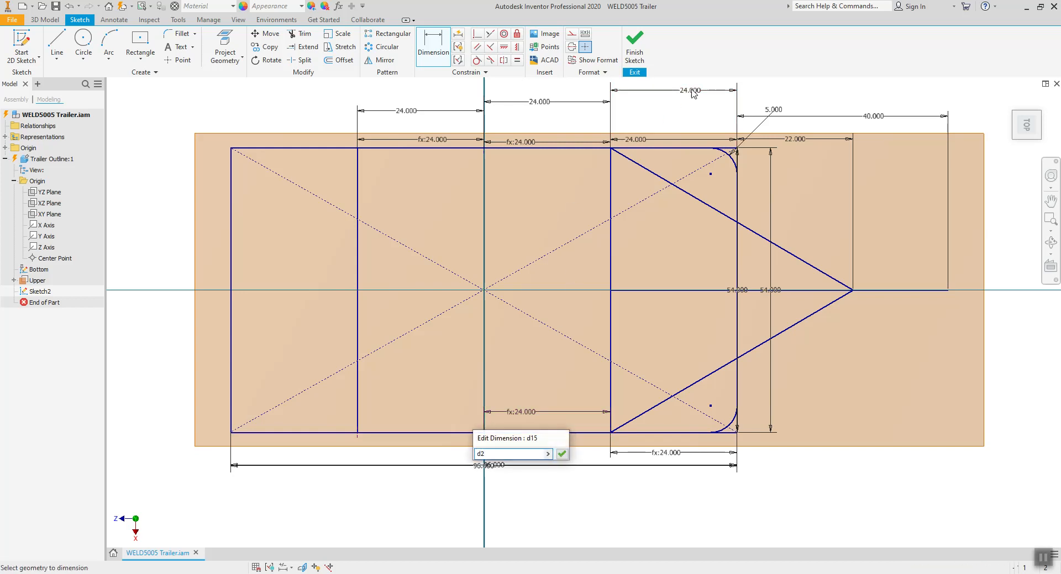
key(Return)
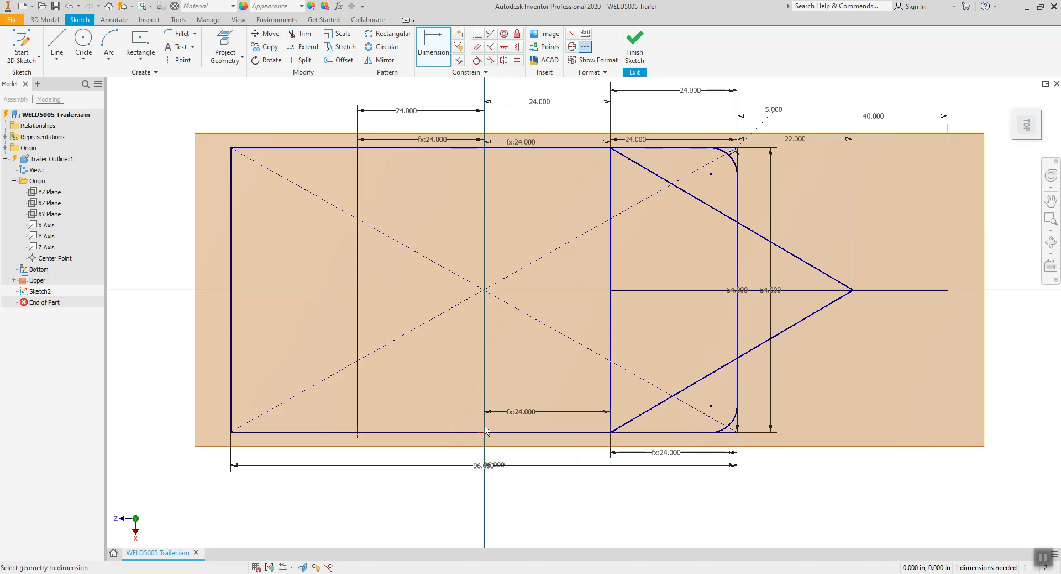
Step: Dimension the spacing between the positive X edge's middle point and its rearmost point, set equal to d2
click(358, 434)
click(484, 422)
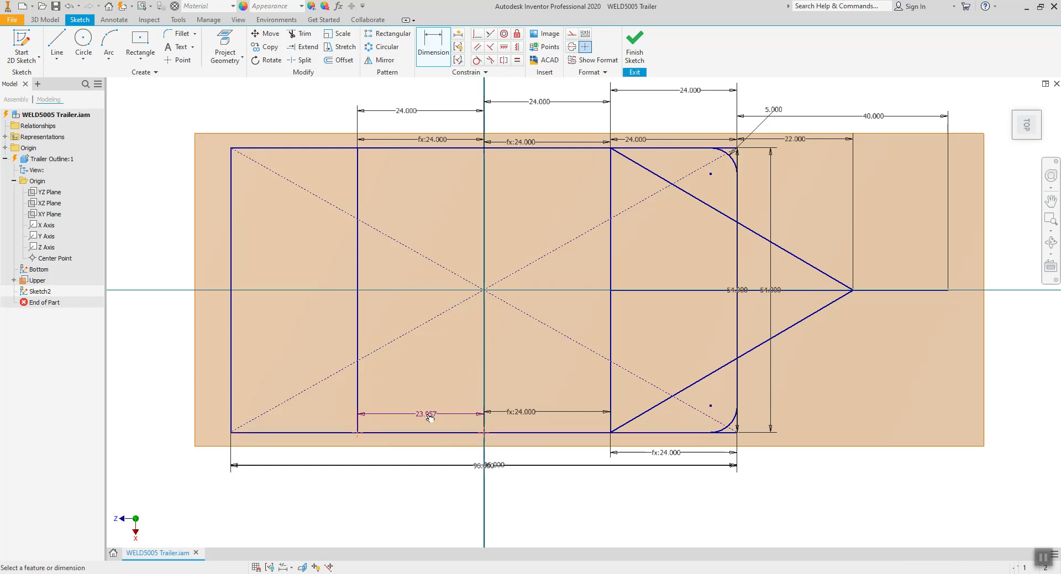
click(428, 415)
click(690, 91)
key(Return)
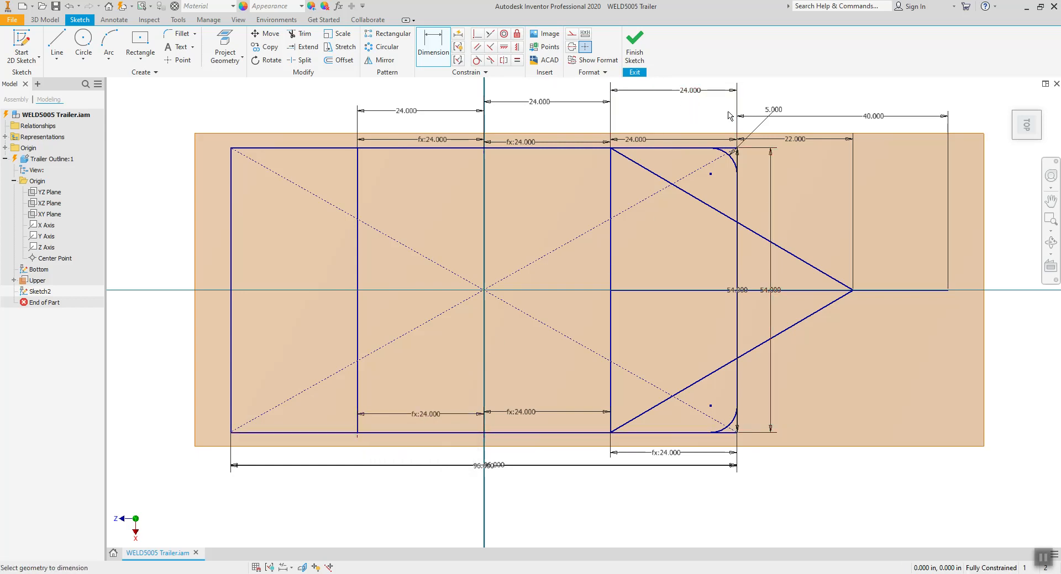
Step: Finish the upper rectangle sketch as Top and hide the Upper work plane
click(634, 44)
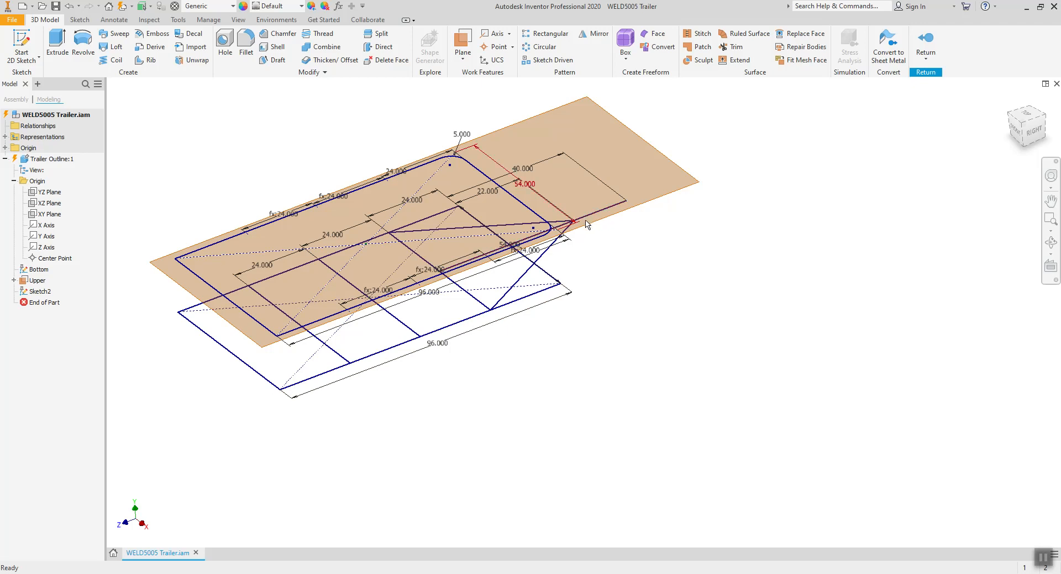
click(38, 292)
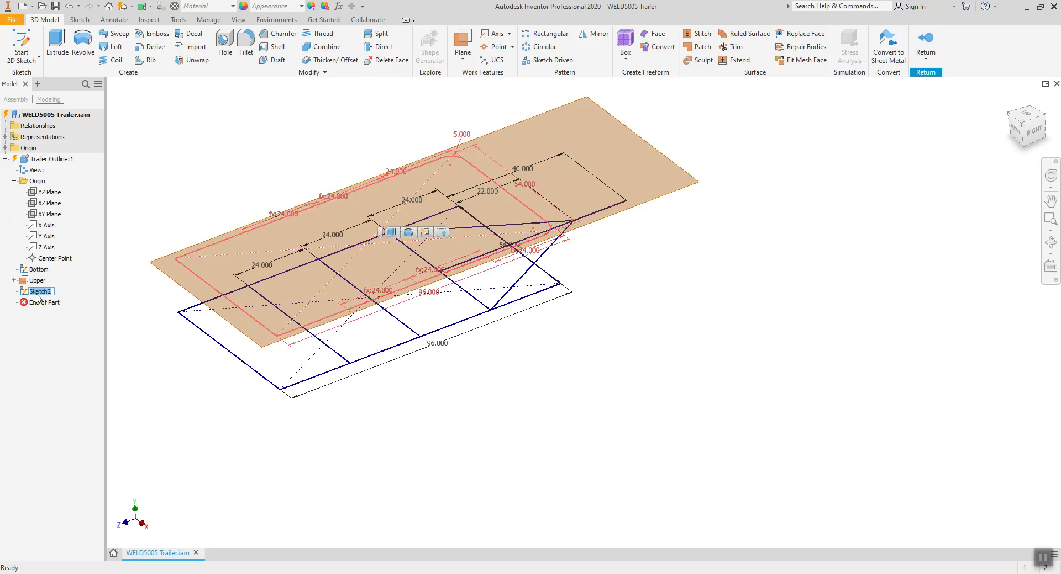
text(Top)
click(109, 323)
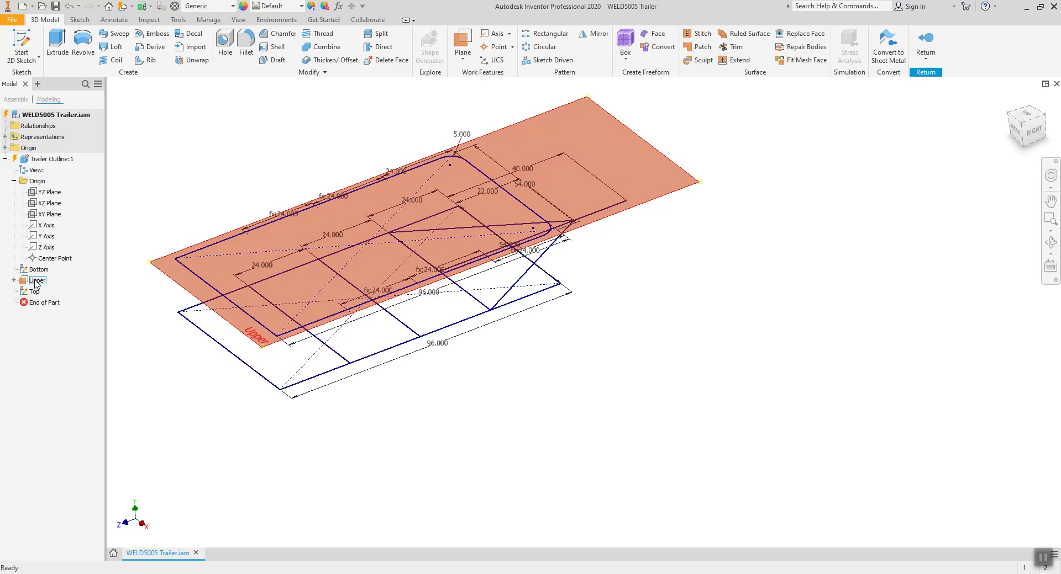
right_click(36, 282)
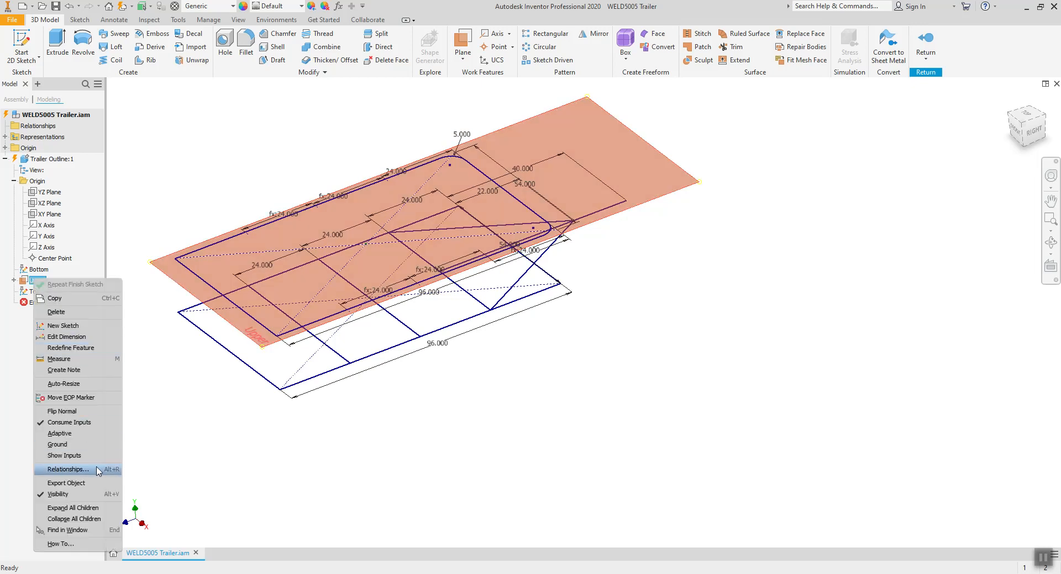
click(89, 496)
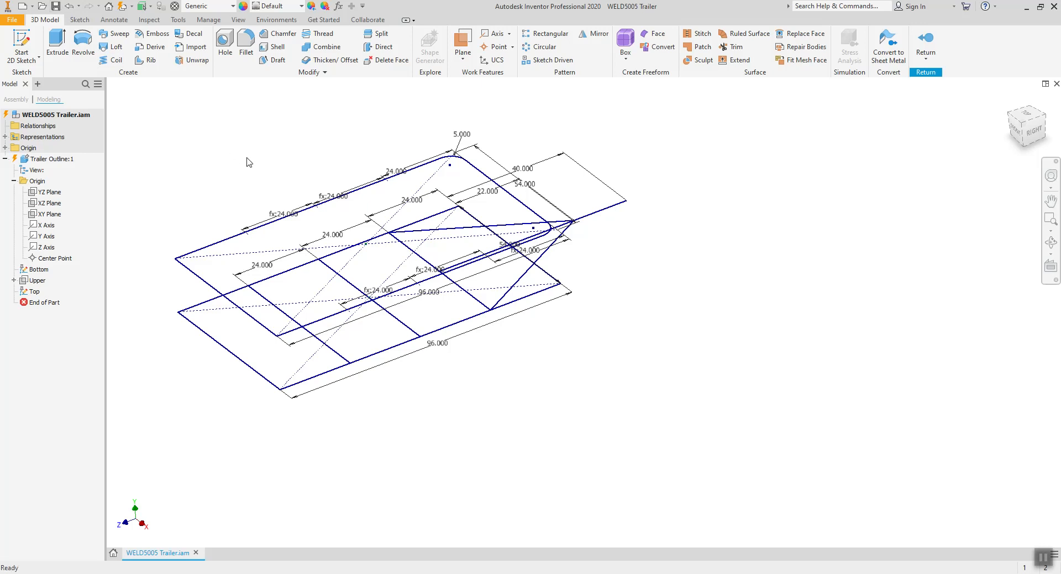
Step: Return from the Trailer Outline part to the trailer assembly and save it
click(926, 39)
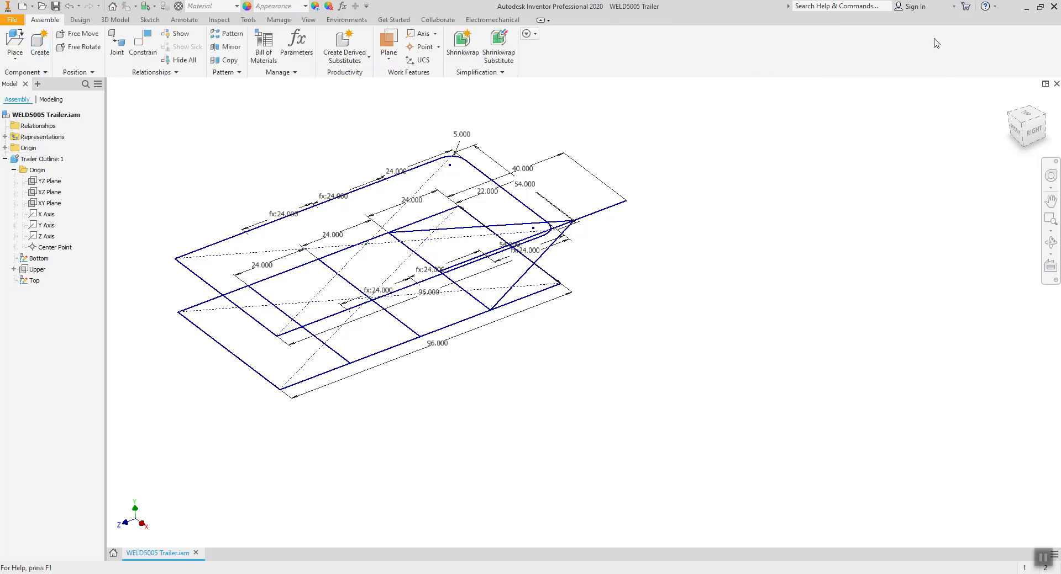
click(57, 7)
click(587, 243)
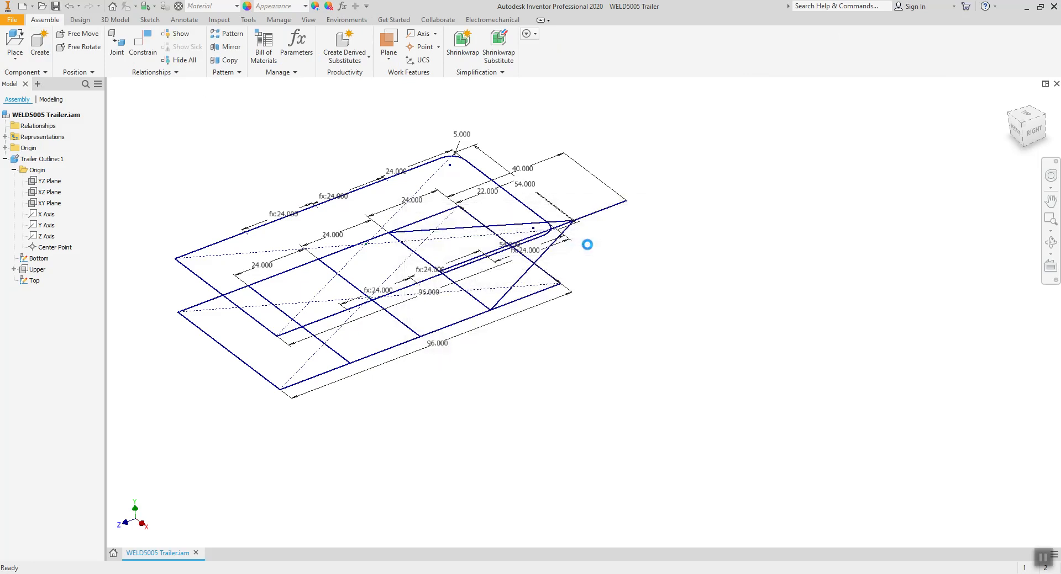